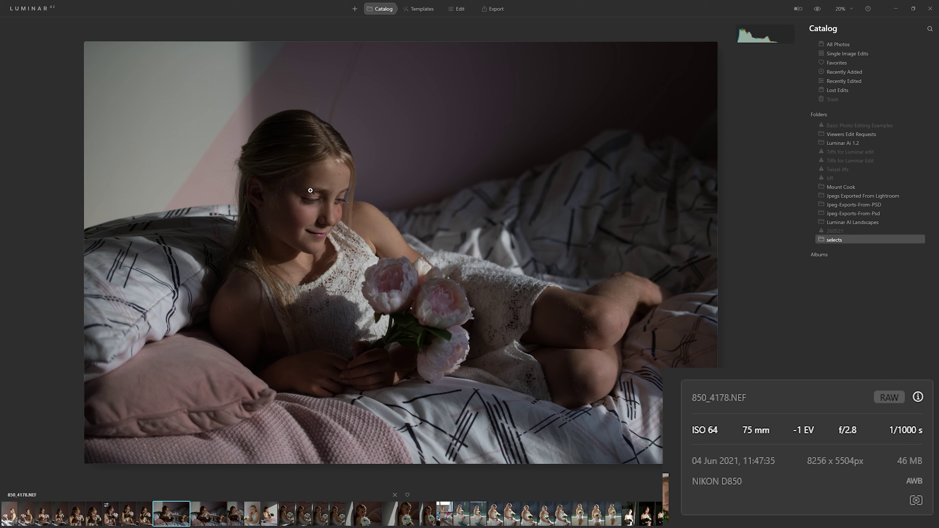
- Inspect the portrait at 100% zoom, checking the face's sharpness and the dark background areas, and return to the full view
{"action": "left_click", "coordinate": [303, 196]}
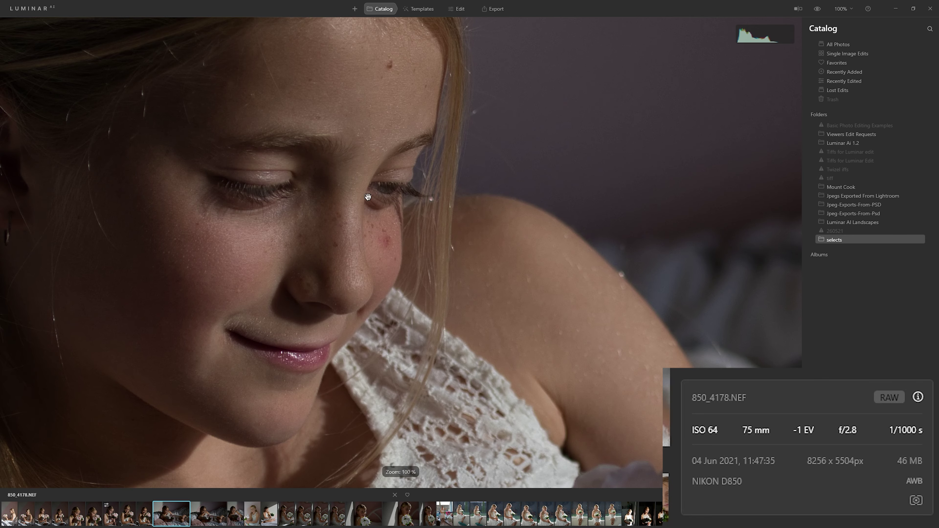
{"action": "left_click_drag", "start_coordinate": [265, 201], "coordinate": [281, 208]}
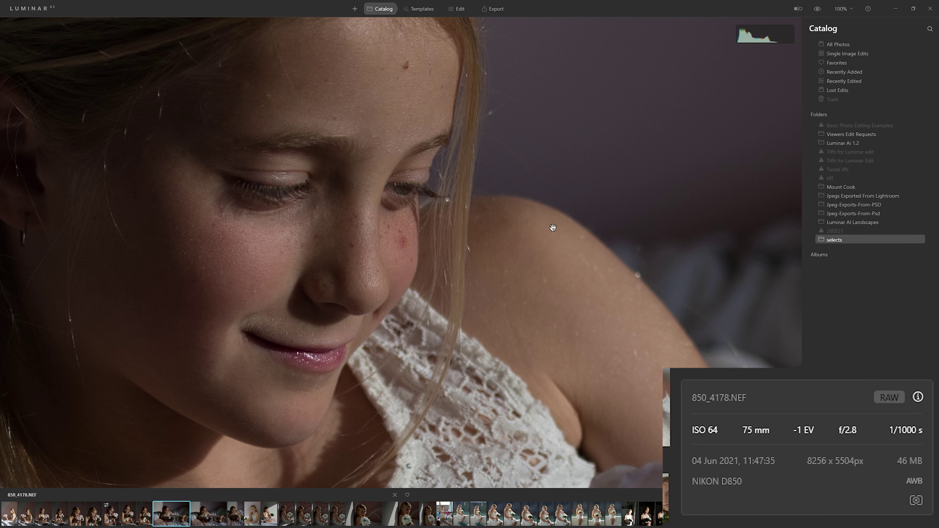
{"action": "left_click_drag", "start_coordinate": [568, 251], "coordinate": [292, 284]}
{"action": "left_click_drag", "start_coordinate": [655, 198], "coordinate": [321, 256]}
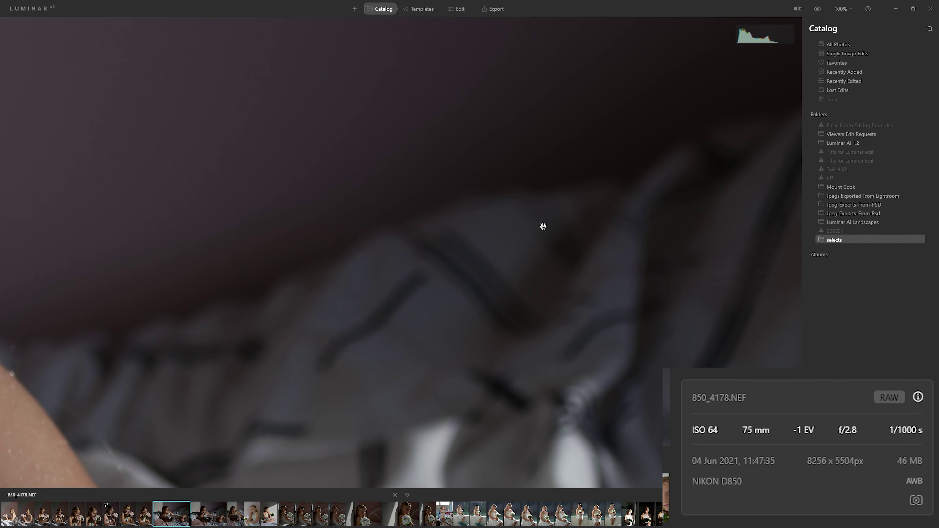
{"action": "left_click_drag", "start_coordinate": [251, 247], "coordinate": [779, 184]}
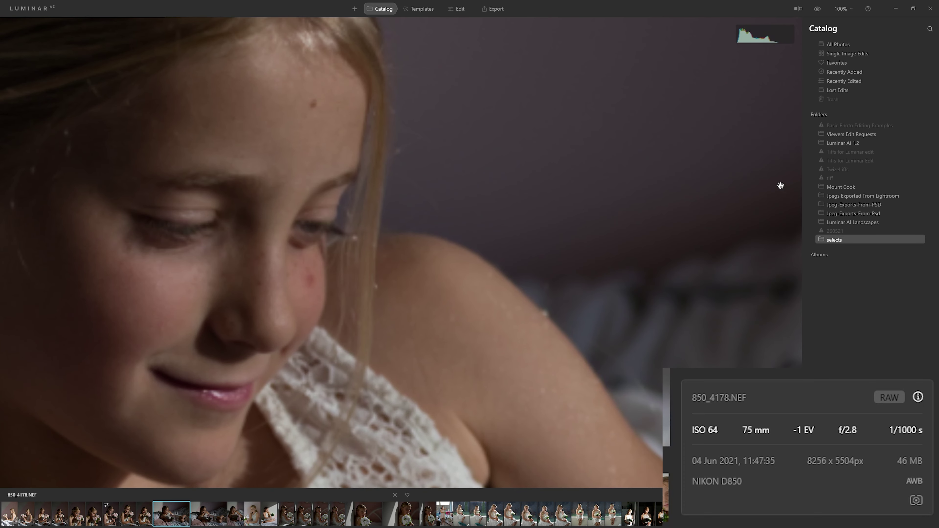
{"action": "left_click_drag", "start_coordinate": [645, 212], "coordinate": [85, 259]}
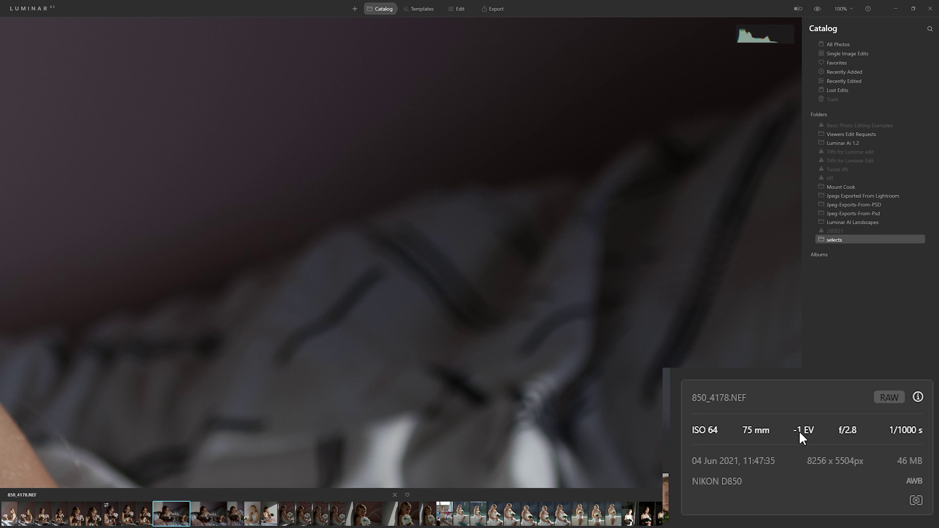
{"action": "left_click", "coordinate": [580, 355]}
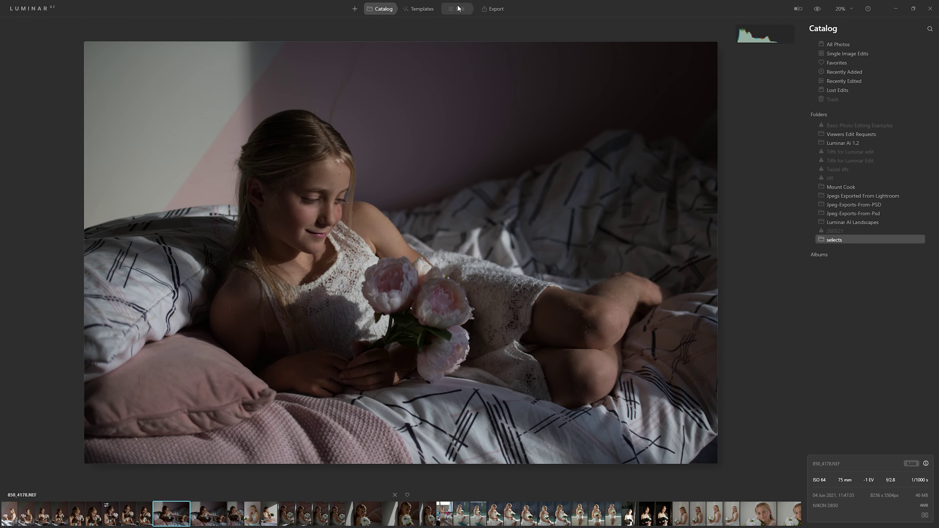
- Open the photo for editing and set the Enhance Accent amount to 100
{"action": "left_click", "coordinate": [459, 9]}
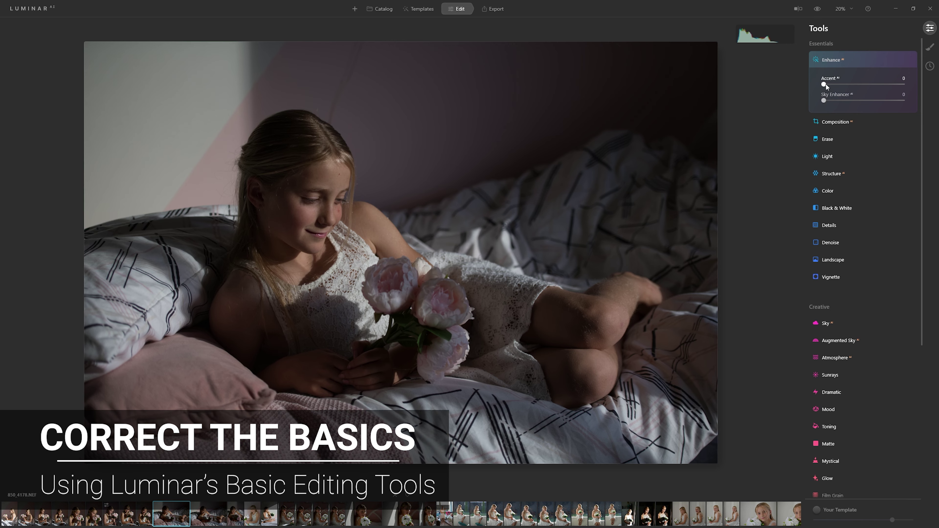
{"action": "left_click_drag", "start_coordinate": [824, 85], "coordinate": [916, 81]}
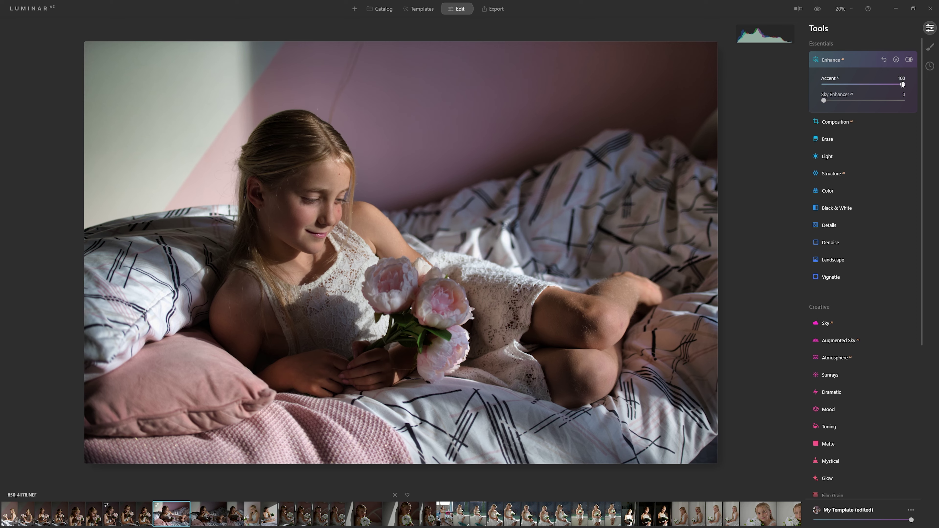
{"action": "left_click_drag", "start_coordinate": [903, 84], "coordinate": [874, 84]}
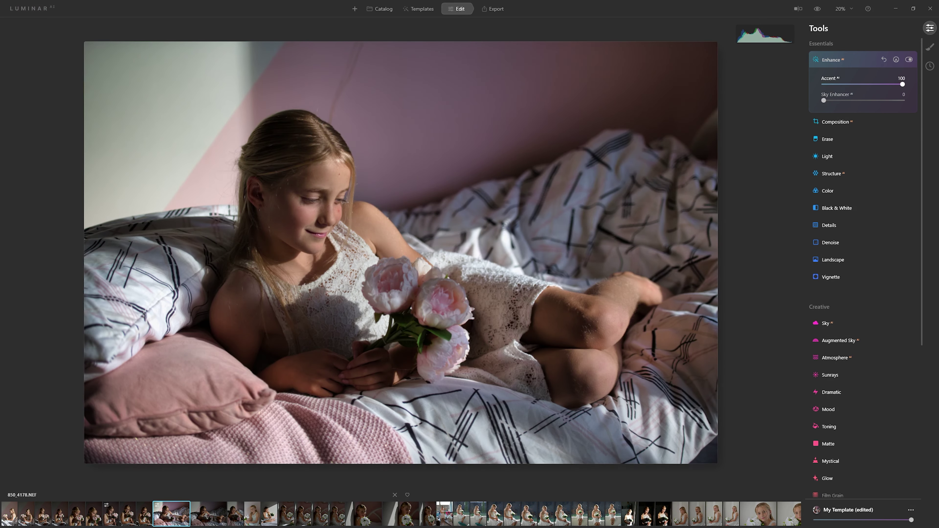
{"action": "left_click_drag", "start_coordinate": [874, 84], "coordinate": [902, 84]}
{"action": "mouse_move", "coordinate": [903, 85]}
{"action": "left_mouse_down"}
{"action": "mouse_move", "coordinate": [834, 84]}
{"action": "mouse_move", "coordinate": [903, 85]}
{"action": "left_mouse_up"}
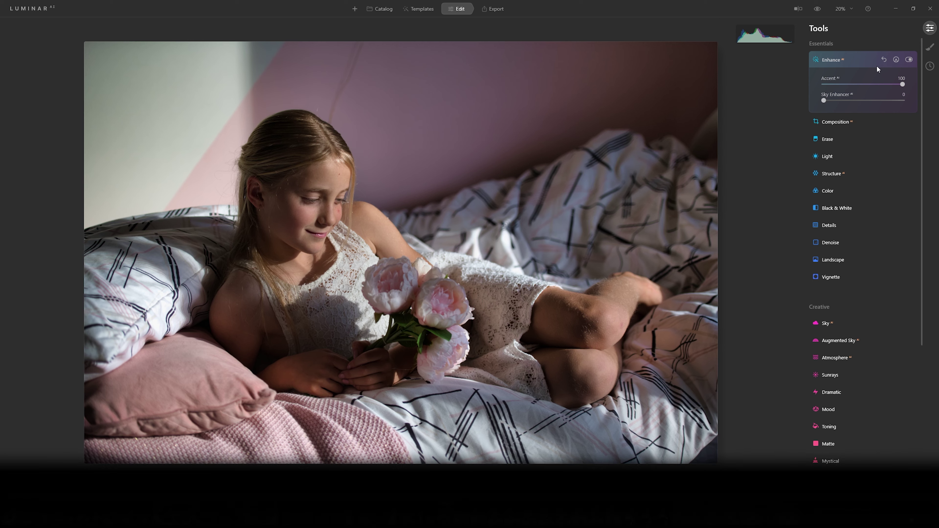
- Add a paint mask to the Enhance effect and brush it over the girl with a radius of 220
{"action": "left_click", "coordinate": [895, 61]}
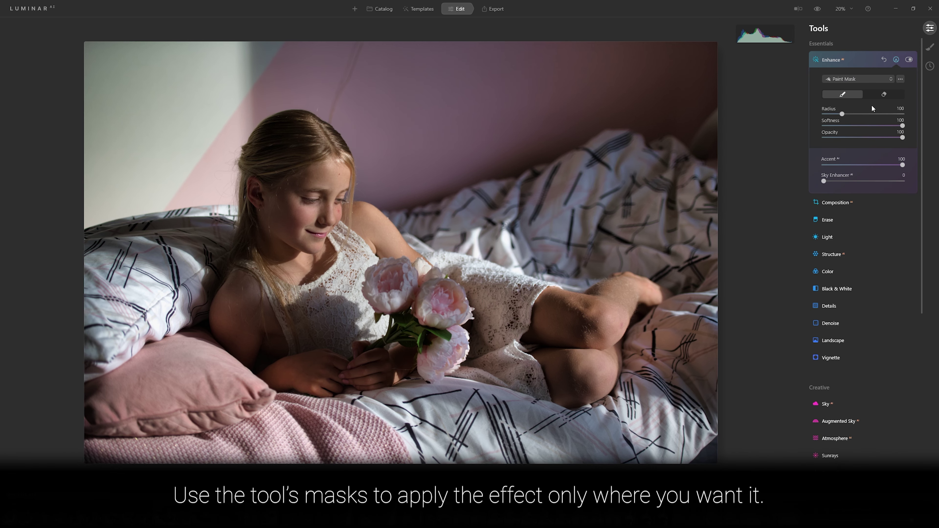
{"action": "key", "text": "bracketright"}
{"action": "key", "text": "bracketright"}
{"action": "key", "text": "bracketright"}
{"action": "key", "text": "bracketright"}
{"action": "key", "text": "bracketright"}
{"action": "key", "text": "bracketright"}
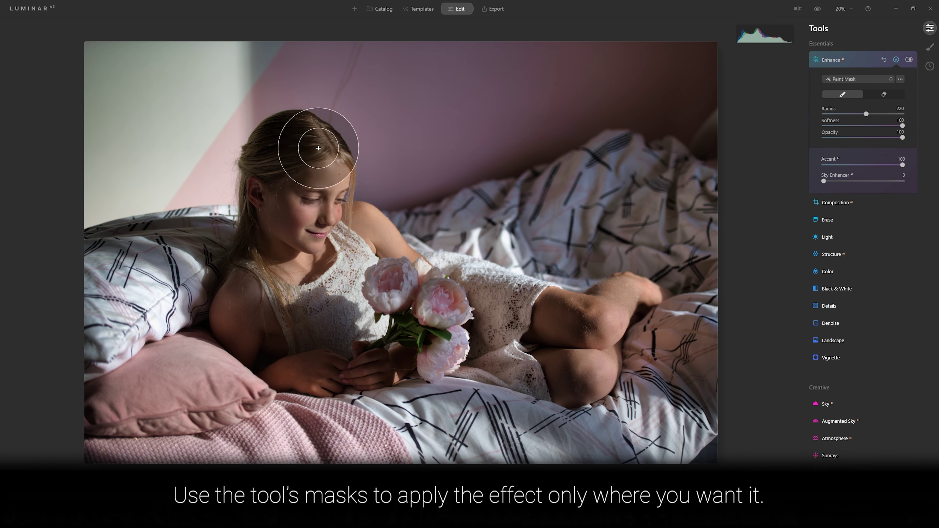
{"action": "left_click", "coordinate": [288, 157]}
{"action": "mouse_move", "coordinate": [289, 157]}
{"action": "left_mouse_down"}
{"action": "mouse_move", "coordinate": [279, 220]}
{"action": "mouse_move", "coordinate": [322, 181]}
{"action": "mouse_move", "coordinate": [260, 326]}
{"action": "mouse_move", "coordinate": [274, 275]}
{"action": "mouse_move", "coordinate": [251, 307]}
{"action": "mouse_move", "coordinate": [287, 349]}
{"action": "mouse_move", "coordinate": [365, 345]}
{"action": "mouse_move", "coordinate": [357, 291]}
{"action": "mouse_move", "coordinate": [312, 242]}
{"action": "mouse_move", "coordinate": [301, 309]}
{"action": "mouse_move", "coordinate": [316, 214]}
{"action": "mouse_move", "coordinate": [424, 303]}
{"action": "mouse_move", "coordinate": [370, 280]}
{"action": "mouse_move", "coordinate": [361, 247]}
{"action": "mouse_move", "coordinate": [470, 293]}
{"action": "mouse_move", "coordinate": [530, 303]}
{"action": "mouse_move", "coordinate": [425, 315]}
{"action": "mouse_move", "coordinate": [527, 344]}
{"action": "mouse_move", "coordinate": [585, 357]}
{"action": "mouse_move", "coordinate": [538, 318]}
{"action": "mouse_move", "coordinate": [598, 320]}
{"action": "mouse_move", "coordinate": [626, 298]}
{"action": "mouse_move", "coordinate": [592, 327]}
{"action": "mouse_move", "coordinate": [509, 305]}
{"action": "mouse_move", "coordinate": [444, 273]}
{"action": "mouse_move", "coordinate": [493, 316]}
{"action": "mouse_move", "coordinate": [495, 357]}
{"action": "mouse_move", "coordinate": [323, 331]}
{"action": "mouse_move", "coordinate": [400, 339]}
{"action": "mouse_move", "coordinate": [402, 350]}
{"action": "mouse_move", "coordinate": [330, 355]}
{"action": "mouse_move", "coordinate": [247, 312]}
{"action": "mouse_move", "coordinate": [229, 318]}
{"action": "mouse_move", "coordinate": [284, 213]}
{"action": "mouse_move", "coordinate": [267, 164]}
{"action": "mouse_move", "coordinate": [274, 146]}
{"action": "mouse_move", "coordinate": [292, 144]}
{"action": "mouse_move", "coordinate": [310, 184]}
{"action": "left_mouse_up"}
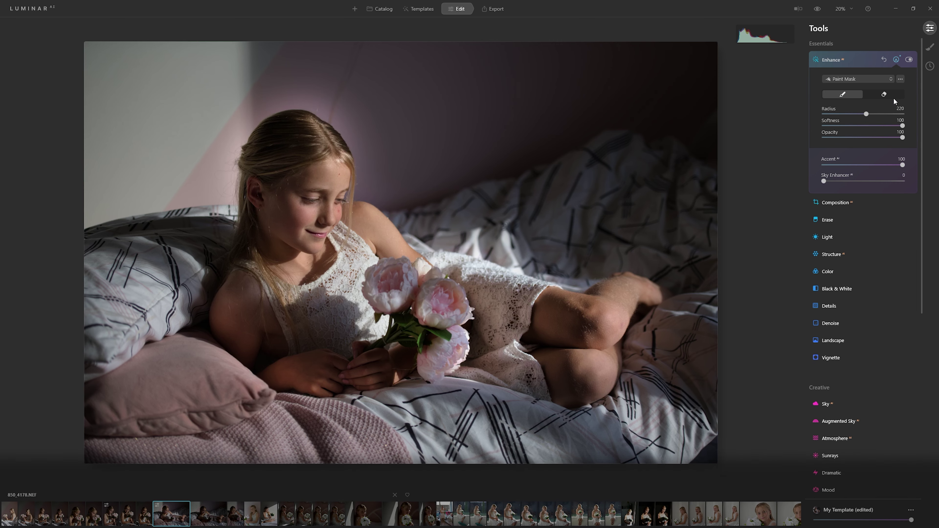
- Refine the Enhance mask by erasing its spill from the wall and bedding and painting back in from the flowers
{"action": "left_click", "coordinate": [884, 95]}
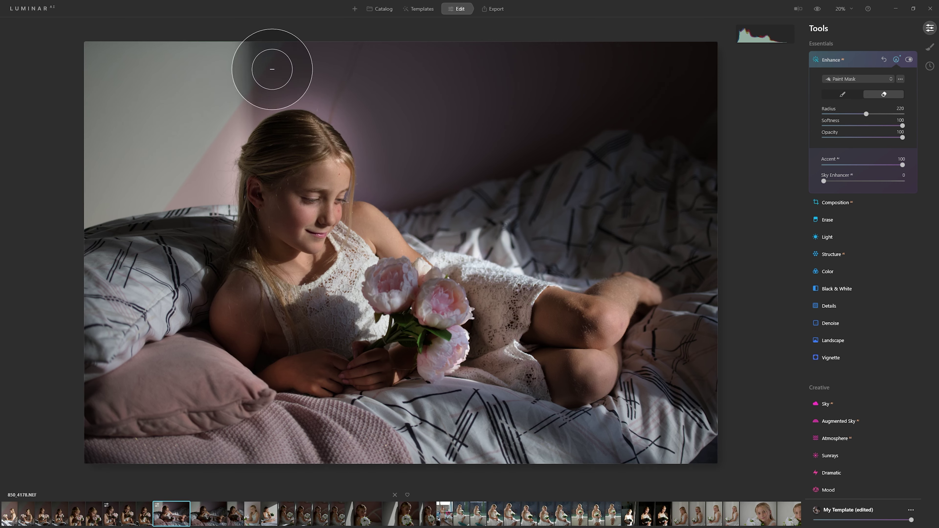
{"action": "mouse_move", "coordinate": [245, 86]}
{"action": "left_mouse_down"}
{"action": "mouse_move", "coordinate": [325, 86]}
{"action": "mouse_move", "coordinate": [203, 181]}
{"action": "mouse_move", "coordinate": [174, 183]}
{"action": "mouse_move", "coordinate": [194, 227]}
{"action": "mouse_move", "coordinate": [114, 292]}
{"action": "left_mouse_up"}
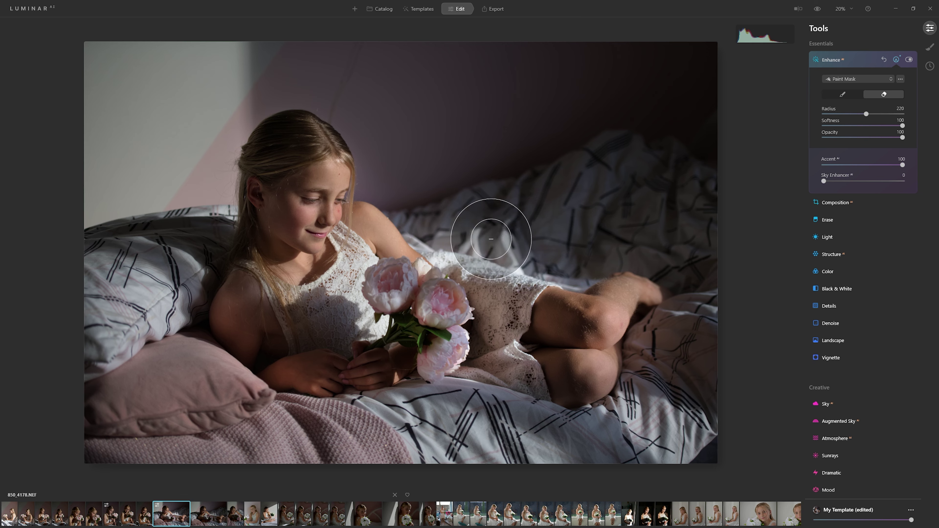
{"action": "mouse_move", "coordinate": [512, 254]}
{"action": "left_mouse_down"}
{"action": "mouse_move", "coordinate": [442, 242]}
{"action": "mouse_move", "coordinate": [479, 243]}
{"action": "mouse_move", "coordinate": [433, 208]}
{"action": "mouse_move", "coordinate": [444, 219]}
{"action": "mouse_move", "coordinate": [456, 202]}
{"action": "mouse_move", "coordinate": [423, 183]}
{"action": "mouse_move", "coordinate": [496, 232]}
{"action": "mouse_move", "coordinate": [496, 215]}
{"action": "mouse_move", "coordinate": [506, 240]}
{"action": "left_mouse_up"}
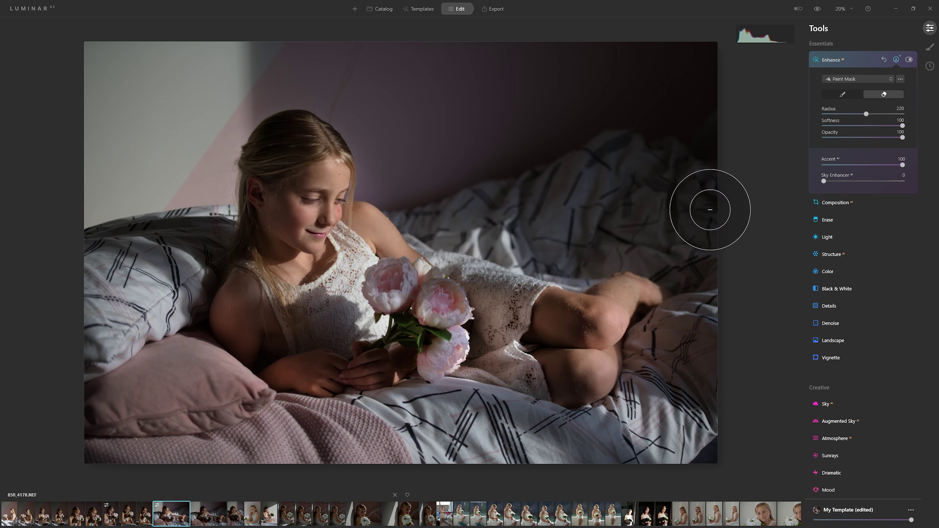
{"action": "left_click", "coordinate": [842, 94]}
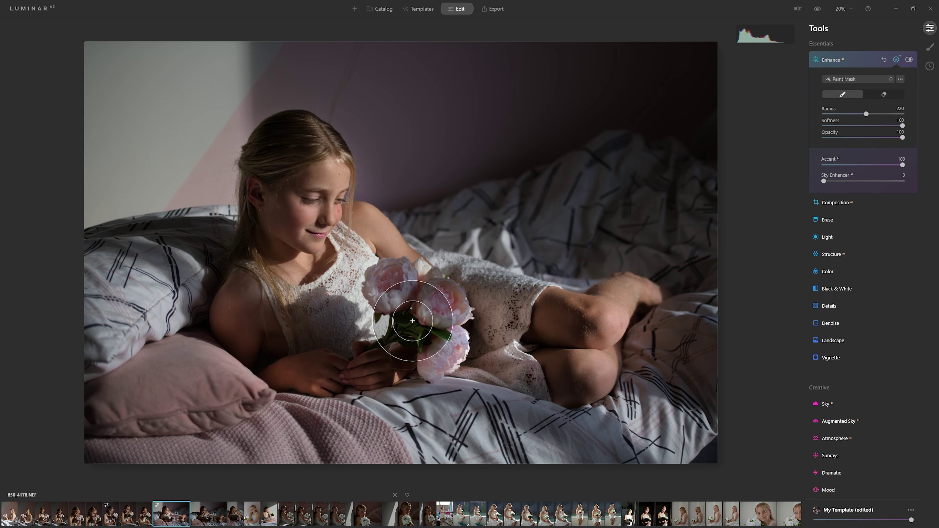
{"action": "mouse_move", "coordinate": [452, 295]}
{"action": "left_mouse_down"}
{"action": "mouse_move", "coordinate": [497, 311]}
{"action": "mouse_move", "coordinate": [420, 308]}
{"action": "mouse_move", "coordinate": [482, 331]}
{"action": "mouse_move", "coordinate": [537, 209]}
{"action": "left_mouse_up"}
{"action": "key", "text": "alt"}
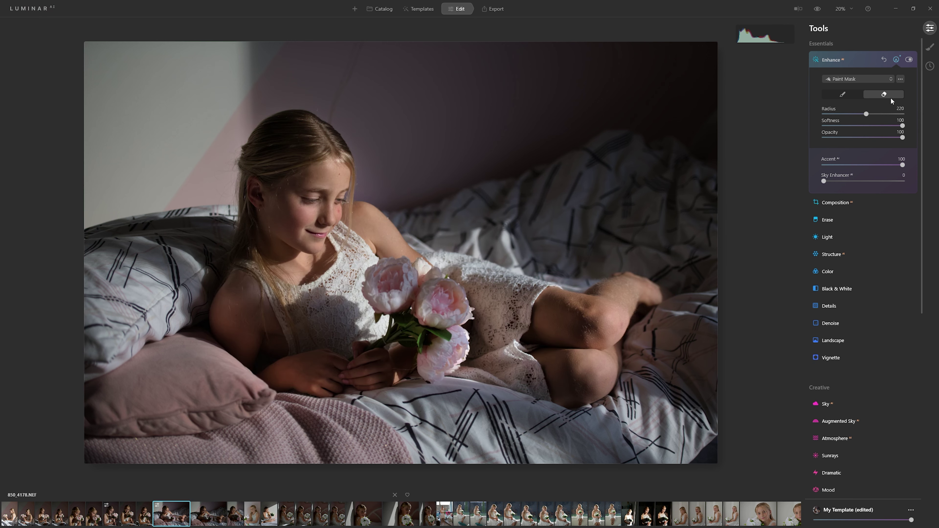
- Compare the photo with and without the masked Enhance effect
{"action": "left_click", "coordinate": [908, 59]}
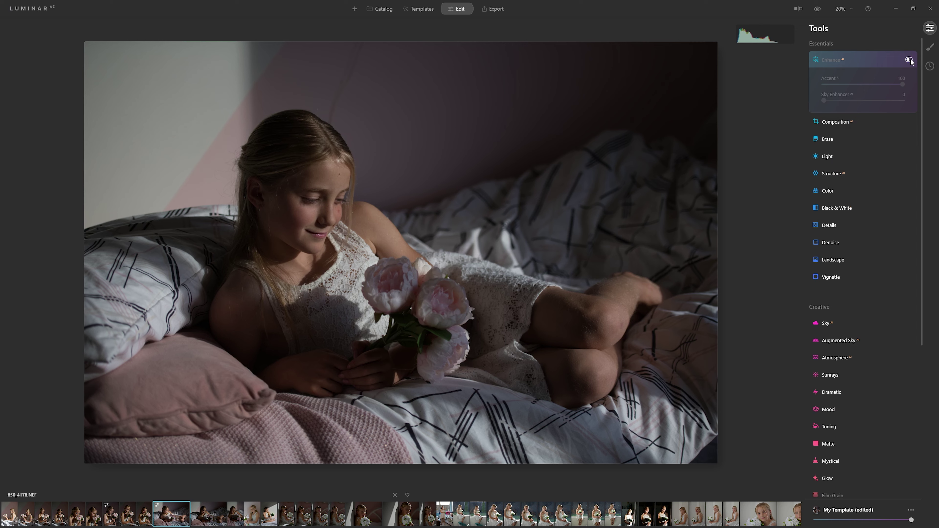
{"action": "left_click", "coordinate": [909, 60]}
{"action": "left_click", "coordinate": [910, 60]}
{"action": "left_click", "coordinate": [910, 59]}
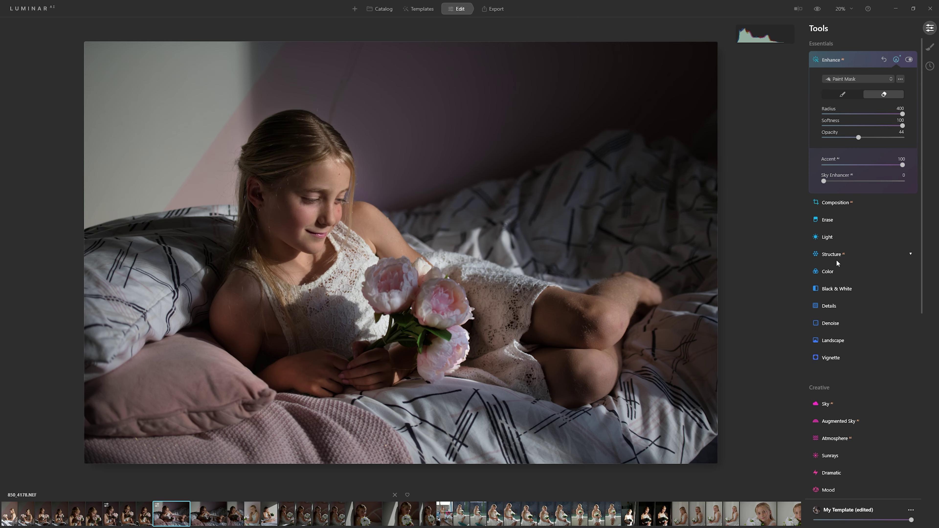
- Convert the photo to black and white and compare it with the color version
{"action": "left_click", "coordinate": [847, 291]}
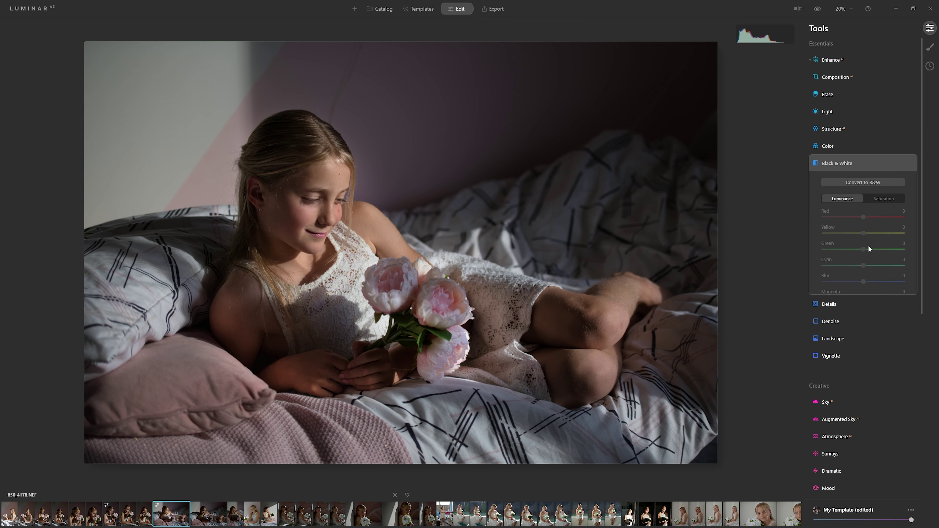
{"action": "left_click", "coordinate": [869, 183]}
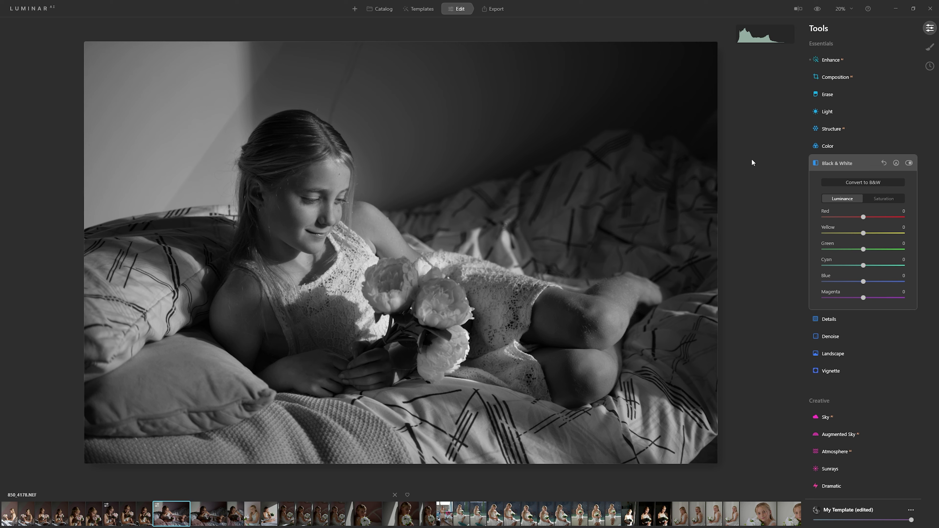
{"action": "left_click", "coordinate": [909, 163]}
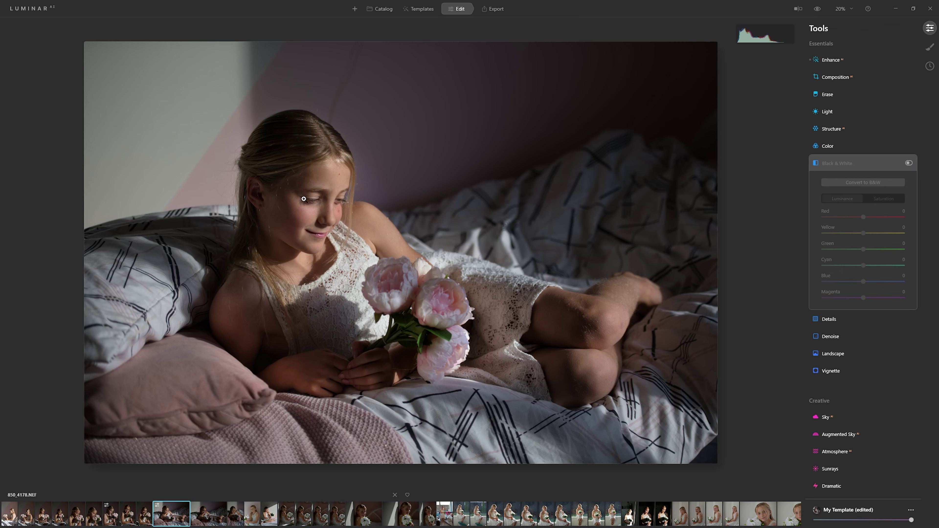
{"action": "left_click", "coordinate": [911, 164]}
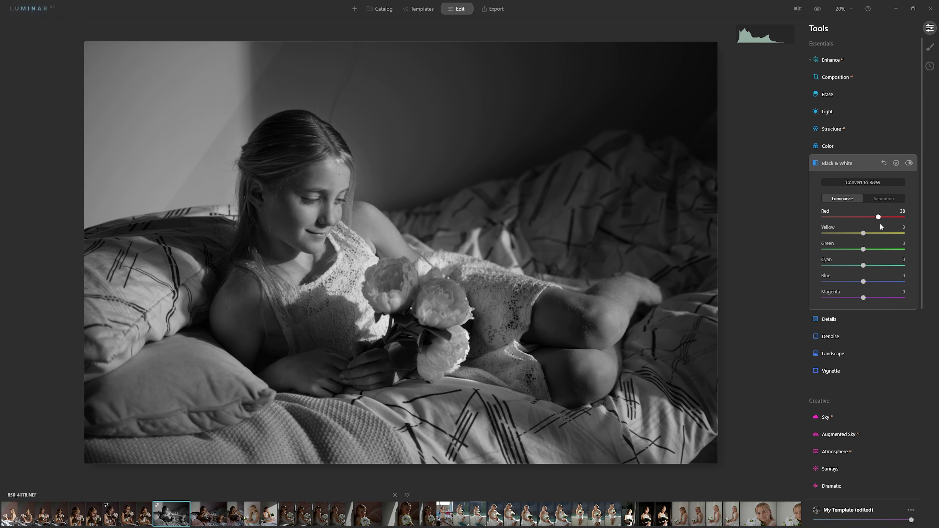
- Set the black-and-white luminance to Red 100, Yellow 85, Green -22, Cyan -51, Blue -54 and Magenta -32
{"action": "left_click_drag", "start_coordinate": [887, 217], "coordinate": [894, 217]}
{"action": "double_click", "coordinate": [895, 218]}
{"action": "left_click_drag", "start_coordinate": [863, 218], "coordinate": [890, 218]}
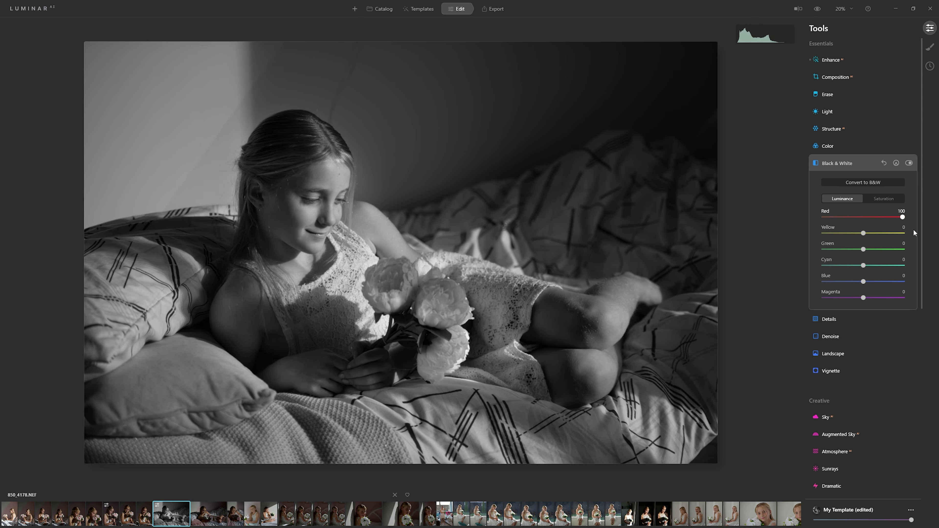
{"action": "left_click_drag", "start_coordinate": [874, 236], "coordinate": [860, 232]}
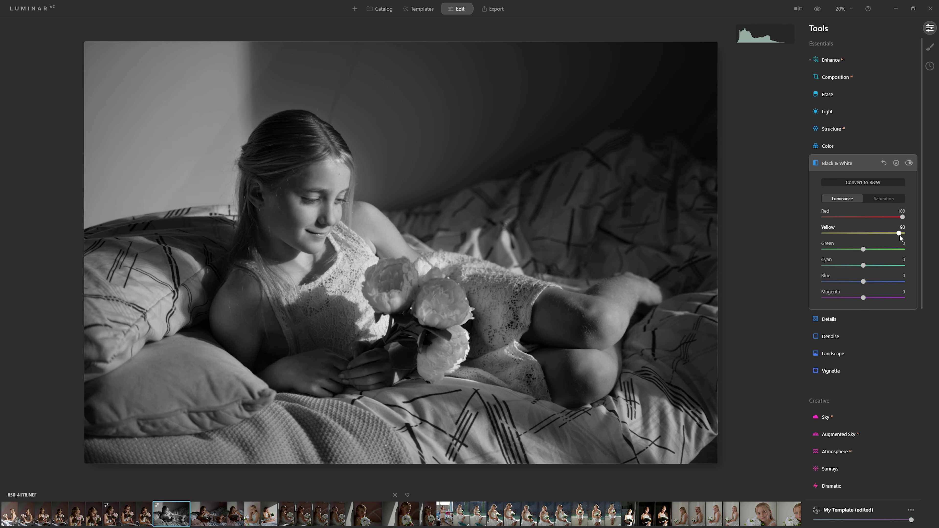
{"action": "left_click_drag", "start_coordinate": [899, 234], "coordinate": [897, 234]}
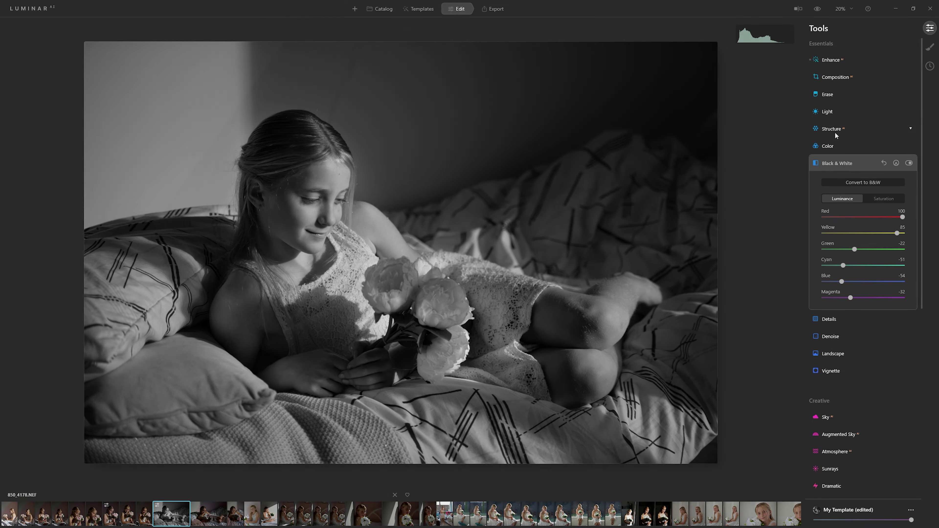
- Set the Structure amount to 100
{"action": "left_click", "coordinate": [832, 129]}
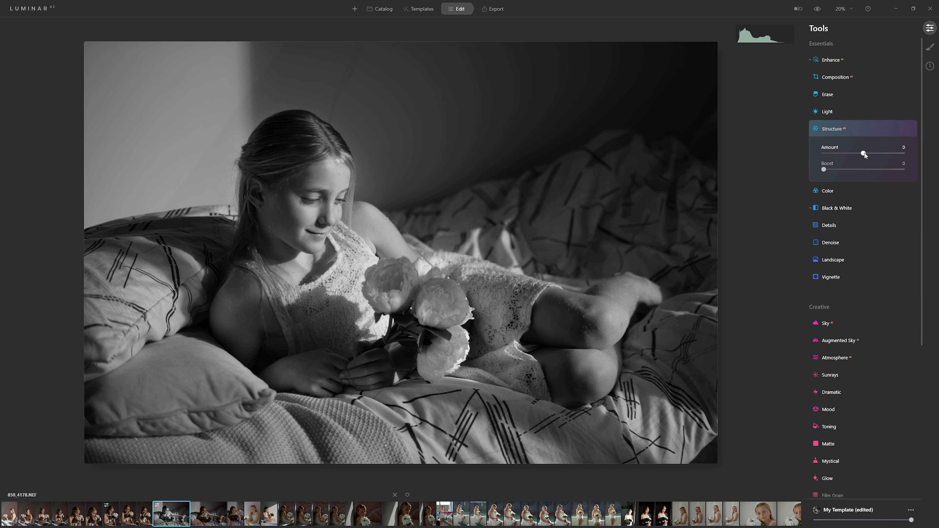
{"action": "left_click_drag", "start_coordinate": [863, 153], "coordinate": [902, 153]}
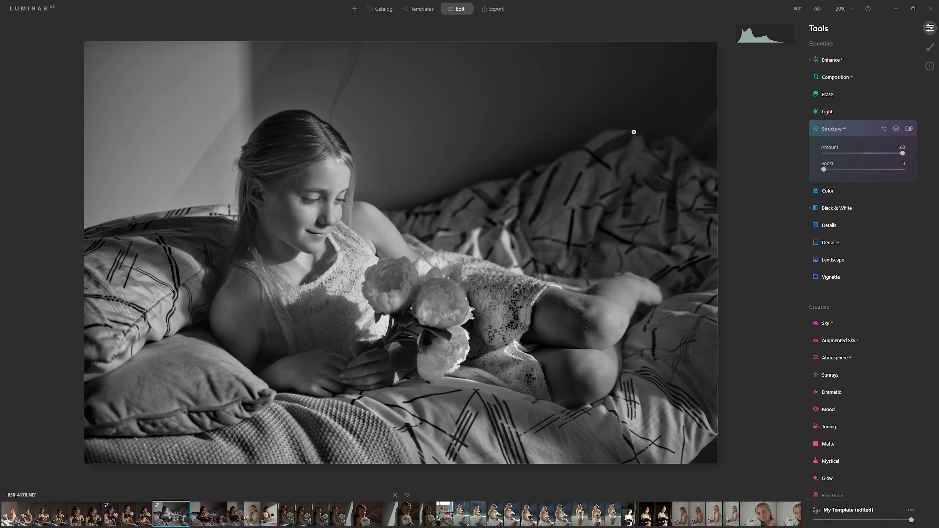
{"action": "mouse_move", "coordinate": [903, 156]}
{"action": "left_mouse_down"}
{"action": "mouse_move", "coordinate": [853, 156]}
{"action": "mouse_move", "coordinate": [903, 155]}
{"action": "left_mouse_up"}
- Compare the photo with and without the Structure effect
{"action": "left_click", "coordinate": [909, 129]}
{"action": "left_click", "coordinate": [909, 130]}
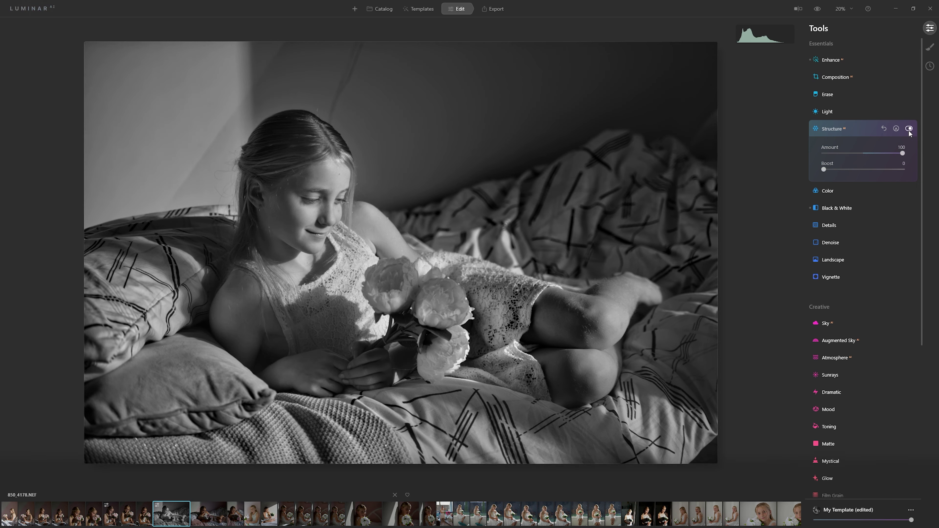
{"action": "left_click", "coordinate": [910, 130]}
{"action": "left_click", "coordinate": [909, 129]}
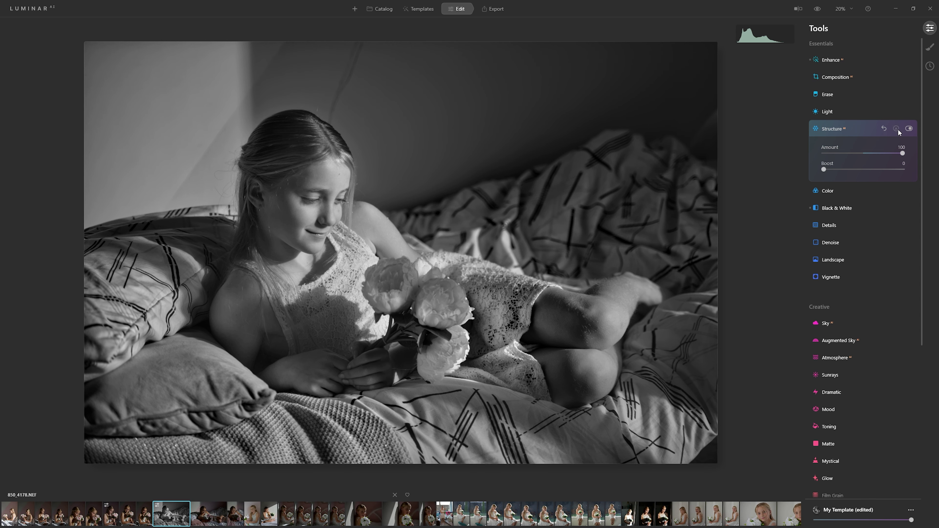
- Paint the Structure mask over the girl's hair, arm and dress at opacity 44, refine it by erasing, and compare with and without the effect
{"action": "left_click", "coordinate": [896, 128]}
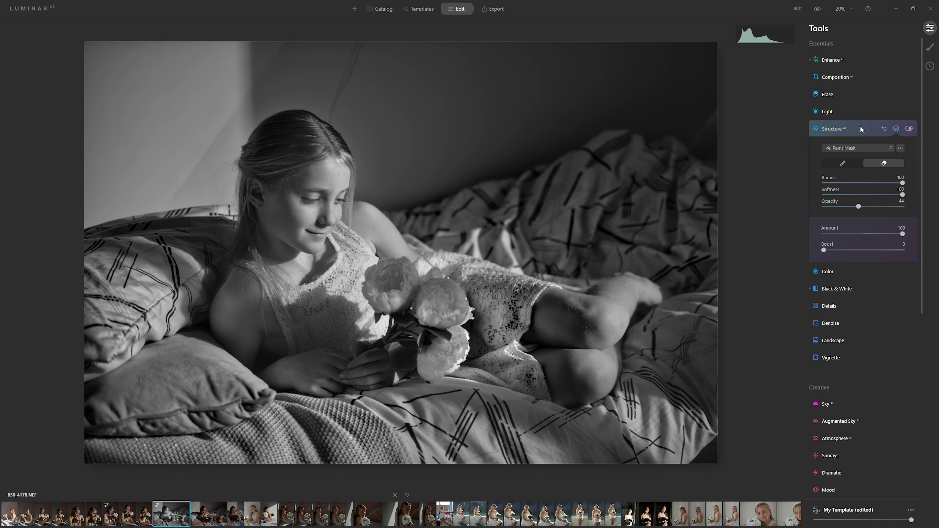
{"action": "left_click", "coordinate": [844, 163]}
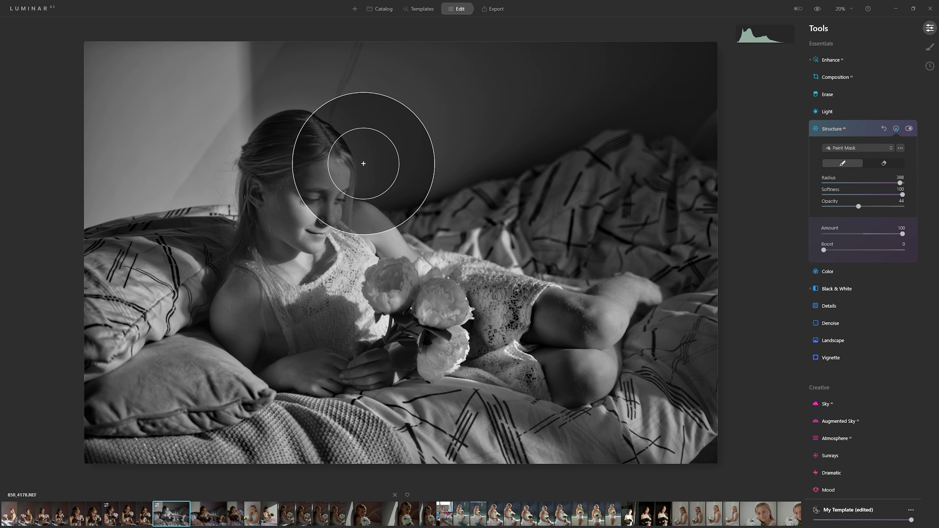
{"action": "key", "text": "bracketleft"}
{"action": "key", "text": "bracketleft"}
{"action": "key", "text": "bracketleft"}
{"action": "key", "text": "bracketleft"}
{"action": "key", "text": "bracketleft"}
{"action": "key", "text": "bracketleft"}
{"action": "mouse_move", "coordinate": [287, 143]}
{"action": "left_mouse_down"}
{"action": "mouse_move", "coordinate": [252, 189]}
{"action": "mouse_move", "coordinate": [327, 139]}
{"action": "mouse_move", "coordinate": [279, 135]}
{"action": "mouse_move", "coordinate": [269, 225]}
{"action": "mouse_move", "coordinate": [283, 326]}
{"action": "mouse_move", "coordinate": [318, 367]}
{"action": "mouse_move", "coordinate": [448, 334]}
{"action": "left_mouse_up"}
{"action": "key", "text": "bracketright"}
{"action": "key", "text": "bracketright"}
{"action": "key", "text": "bracketright"}
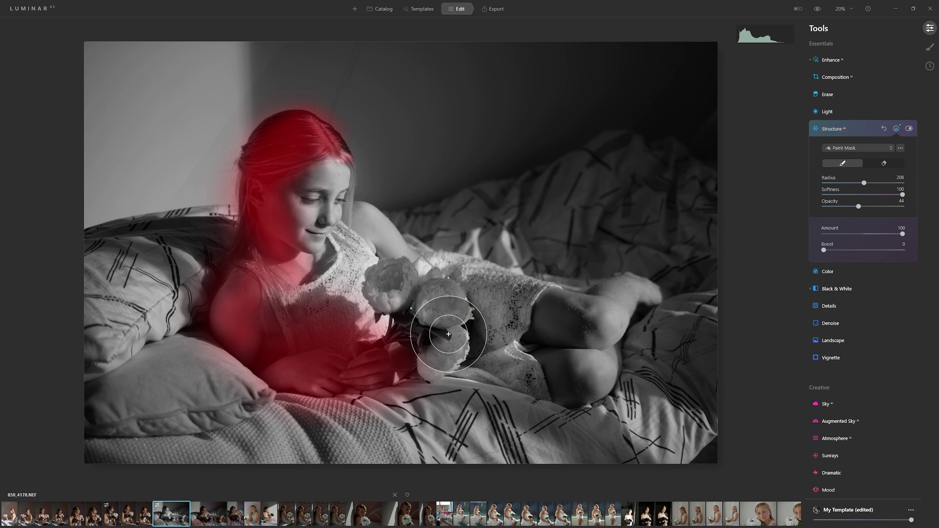
{"action": "key", "text": "x"}
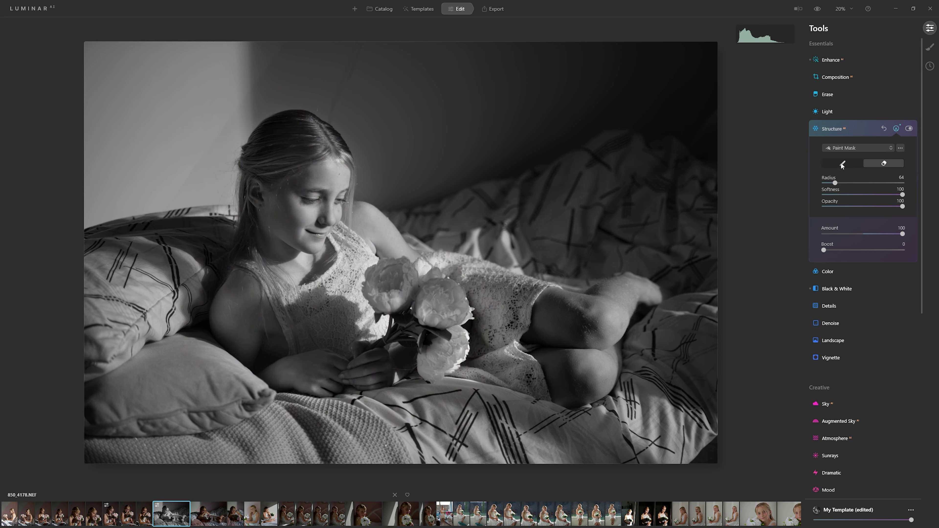
{"action": "left_click", "coordinate": [910, 128]}
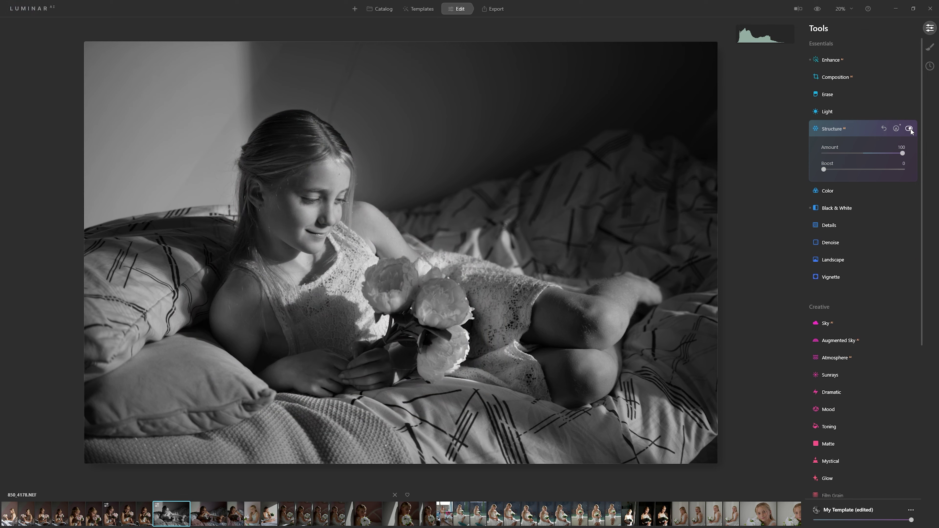
{"action": "left_click", "coordinate": [911, 129]}
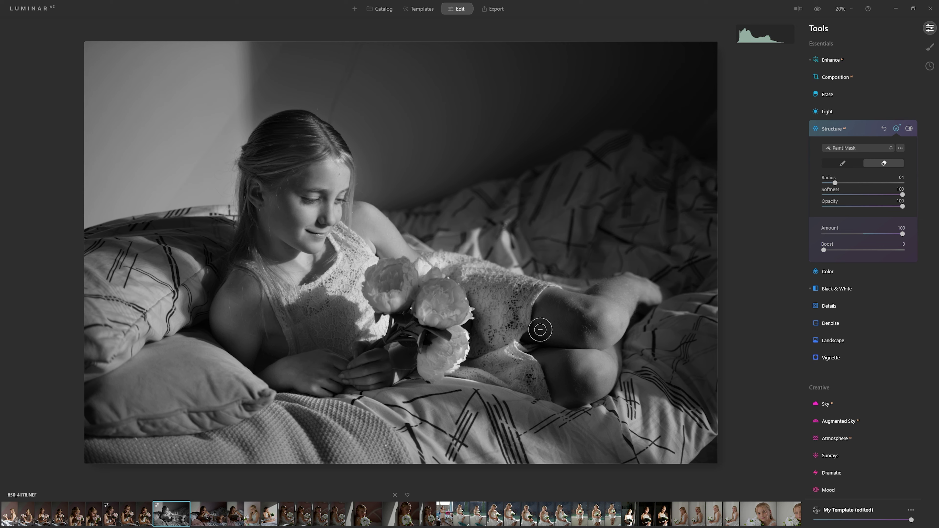
- Refine the Structure mask on the dress skirt beside the knees using a soft brush at opacity 100
{"action": "left_click", "coordinate": [833, 164]}
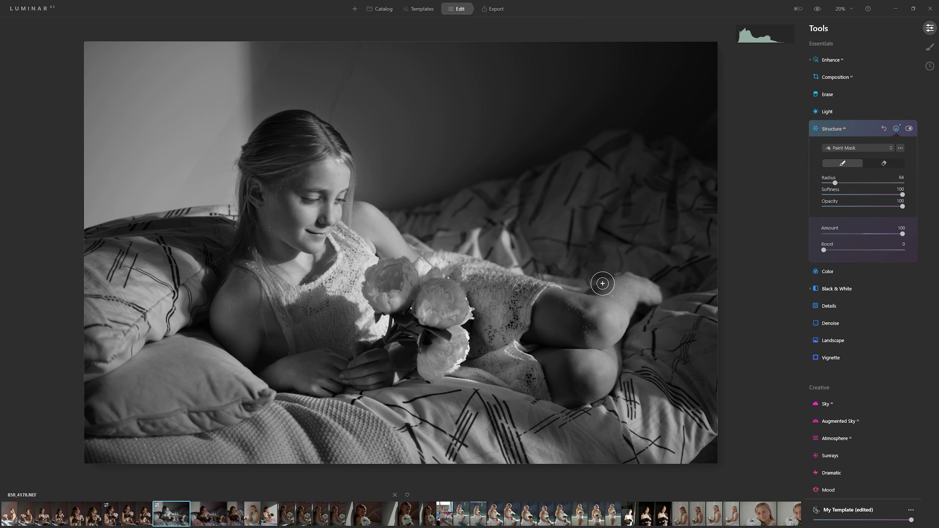
{"action": "key", "text": "bracketright"}
{"action": "key", "text": "bracketright"}
{"action": "key", "text": "bracketright"}
{"action": "key", "text": "bracketright"}
{"action": "key", "text": "bracketright"}
{"action": "key", "text": "bracketright"}
{"action": "key", "text": "bracketright"}
{"action": "key", "text": "bracketright"}
{"action": "key", "text": "bracketright"}
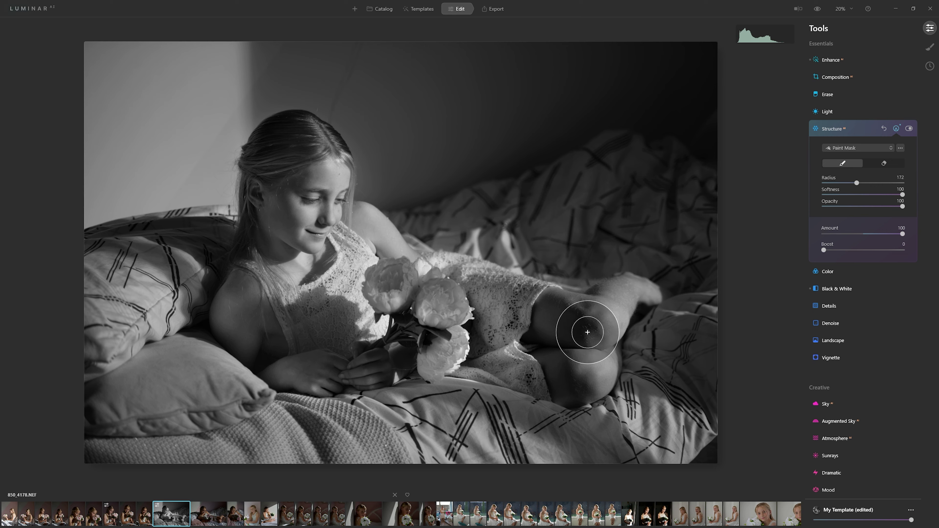
{"action": "key", "text": "x"}
{"action": "key", "text": "bracketleft"}
{"action": "key", "text": "bracketleft"}
{"action": "key", "text": "bracketleft"}
{"action": "key", "text": "bracketleft"}
{"action": "mouse_move", "coordinate": [511, 294]}
{"action": "left_mouse_down"}
{"action": "mouse_move", "coordinate": [514, 280]}
{"action": "mouse_move", "coordinate": [500, 347]}
{"action": "left_mouse_up"}
- Compare the photo with and without Structure, and lightly erase the mask around the flowers at radius 220 and opacity 52
{"action": "left_click", "coordinate": [909, 129]}
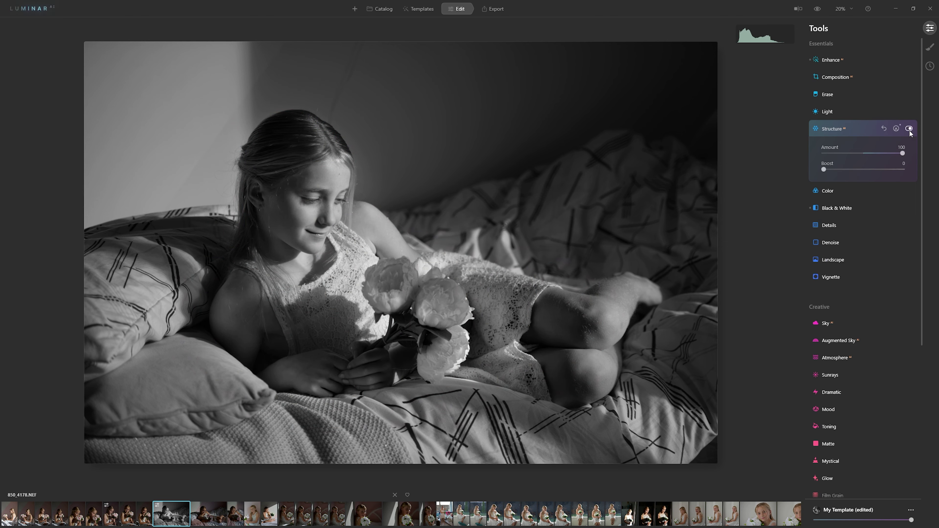
{"action": "left_click", "coordinate": [909, 129]}
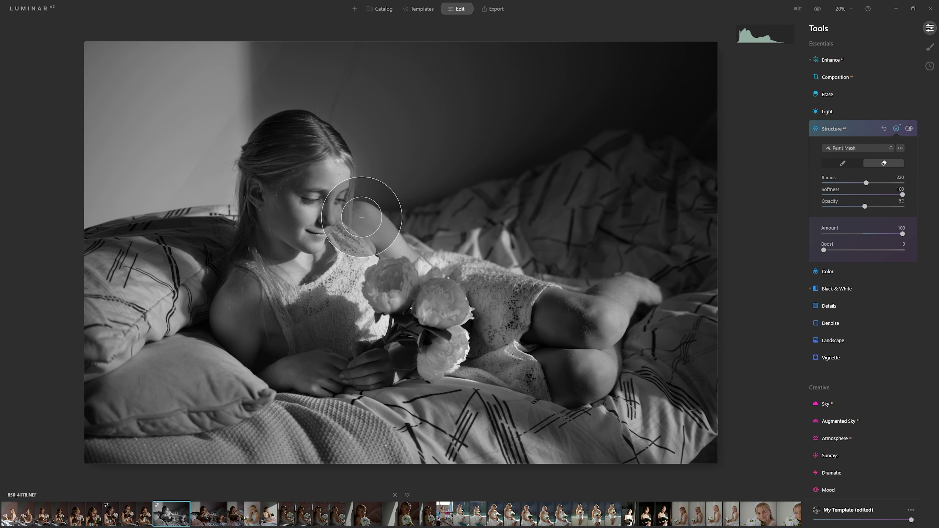
{"action": "mouse_move", "coordinate": [373, 292]}
{"action": "left_mouse_down"}
{"action": "mouse_move", "coordinate": [372, 264]}
{"action": "mouse_move", "coordinate": [351, 274]}
{"action": "mouse_move", "coordinate": [362, 323]}
{"action": "mouse_move", "coordinate": [364, 271]}
{"action": "mouse_move", "coordinate": [401, 314]}
{"action": "mouse_move", "coordinate": [370, 288]}
{"action": "left_mouse_up"}
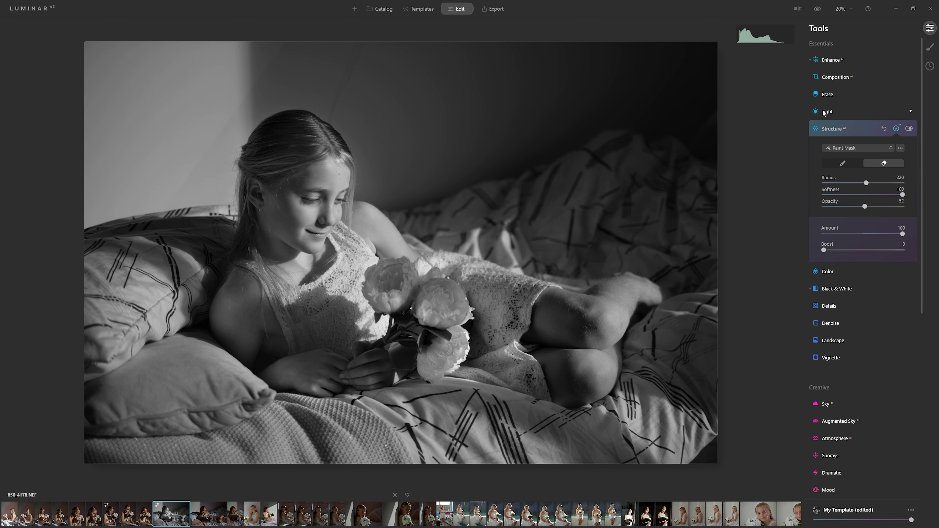
- Set the Light adjustment's Whites to 59, checking the highlight detail in the lace dress and flowers
{"action": "left_click", "coordinate": [834, 112]}
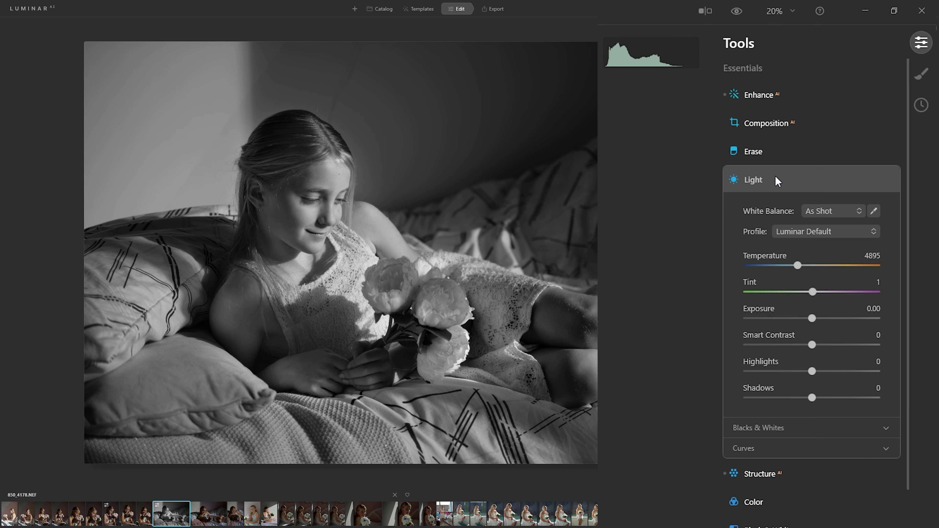
{"action": "left_click", "coordinate": [813, 428]}
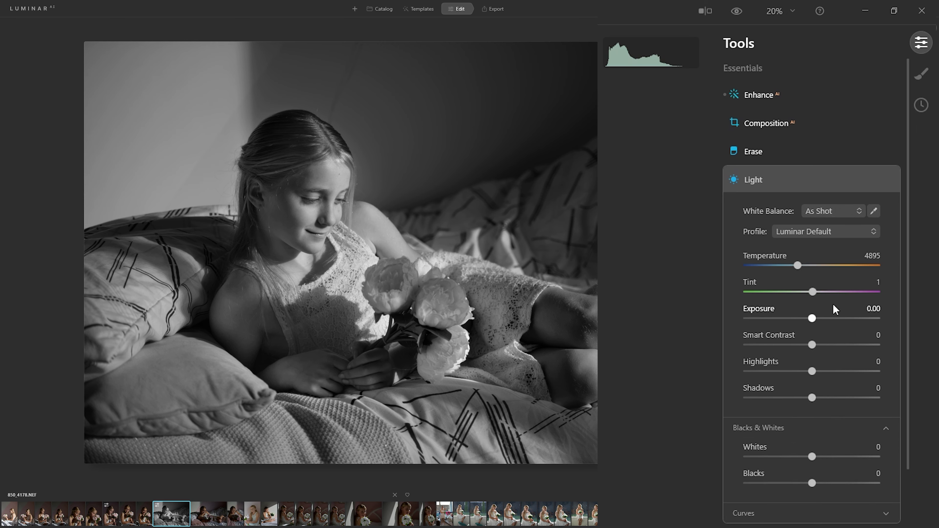
{"action": "left_click_drag", "start_coordinate": [813, 458], "coordinate": [867, 462]}
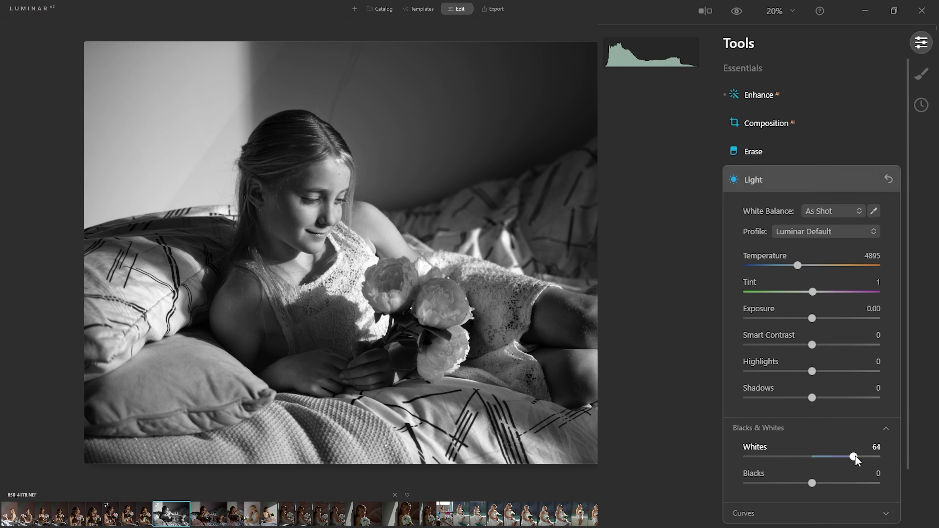
{"action": "left_click_drag", "start_coordinate": [854, 457], "coordinate": [844, 456]}
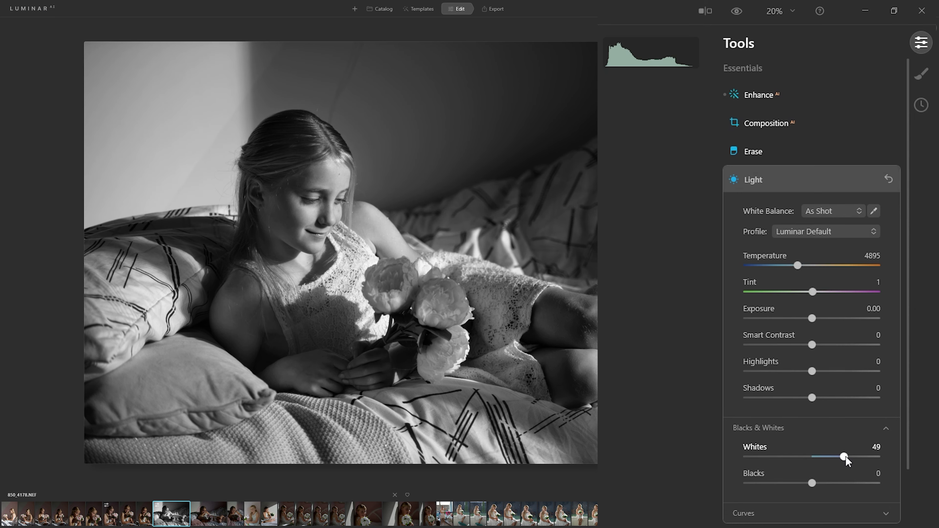
{"action": "left_click_drag", "start_coordinate": [854, 458], "coordinate": [862, 459]}
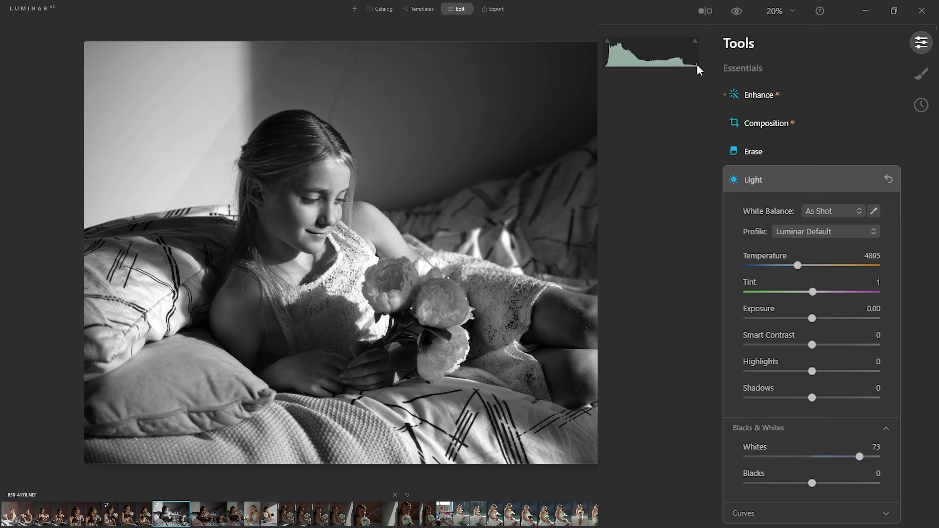
{"action": "left_click_drag", "start_coordinate": [859, 457], "coordinate": [877, 458]}
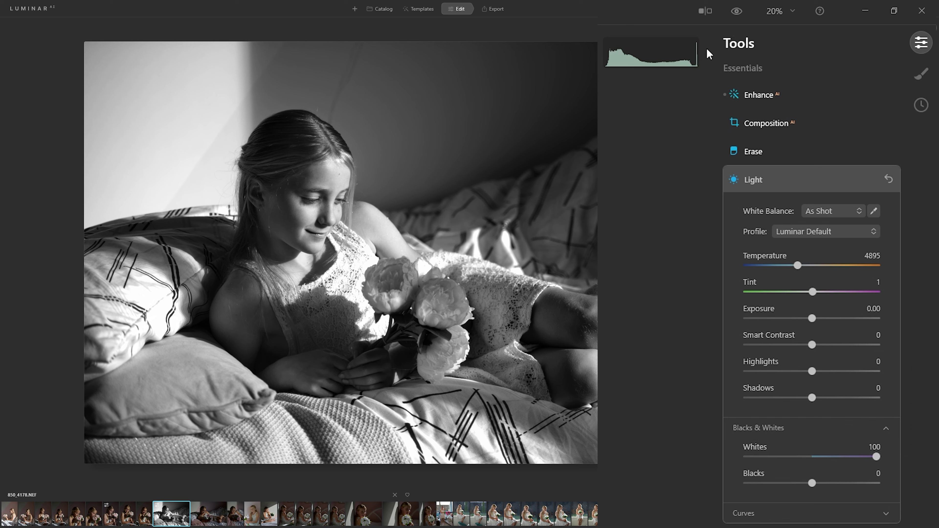
{"action": "mouse_move", "coordinate": [698, 46]}
{"action": "left_click", "coordinate": [367, 262]}
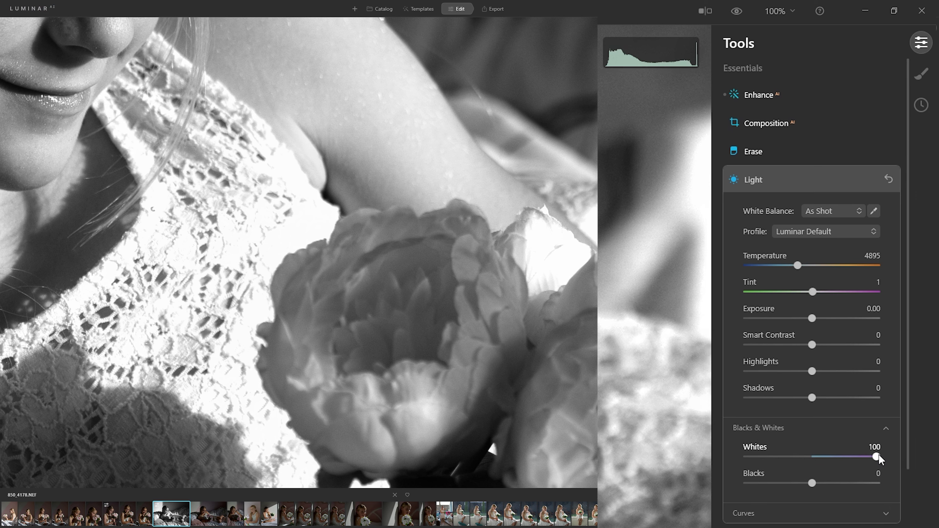
{"action": "left_click_drag", "start_coordinate": [865, 457], "coordinate": [850, 456]}
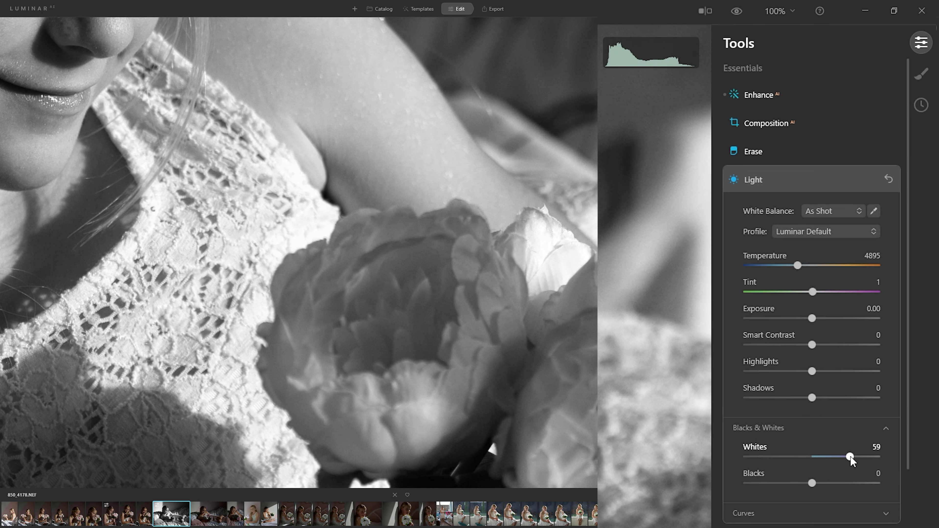
{"action": "key", "text": "ctrl+0"}
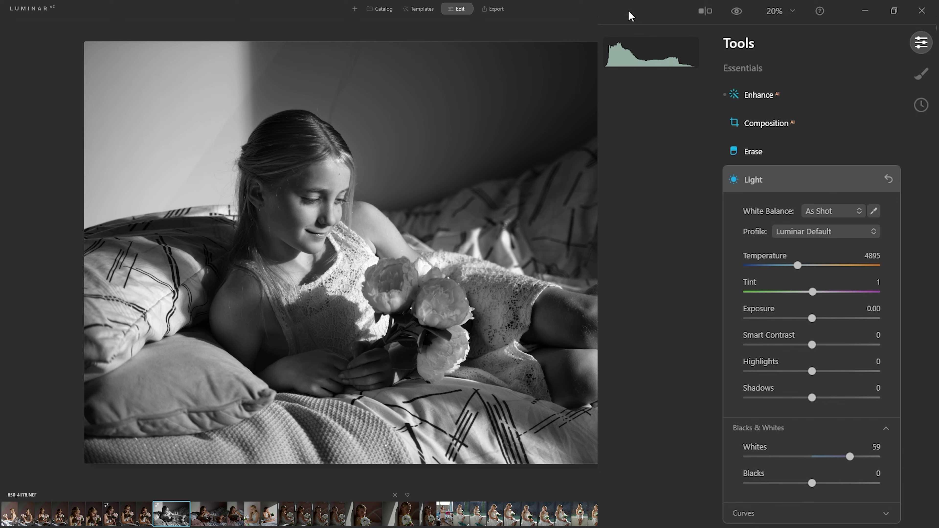
- Show the shadow and highlight clipping warnings and set Blacks to -35
{"action": "left_click", "coordinate": [607, 41]}
{"action": "left_click", "coordinate": [694, 41]}
{"action": "left_click_drag", "start_coordinate": [812, 483], "coordinate": [887, 485]}
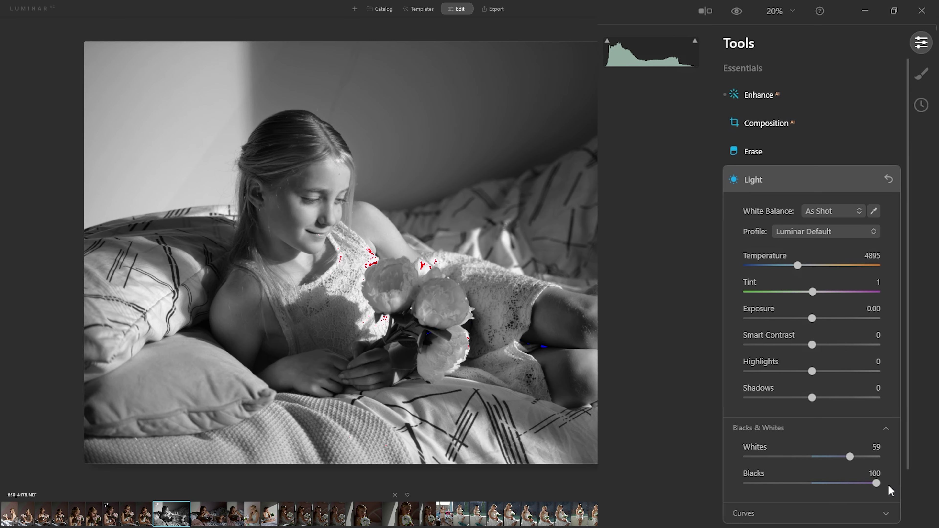
{"action": "left_click_drag", "start_coordinate": [877, 483], "coordinate": [647, 494]}
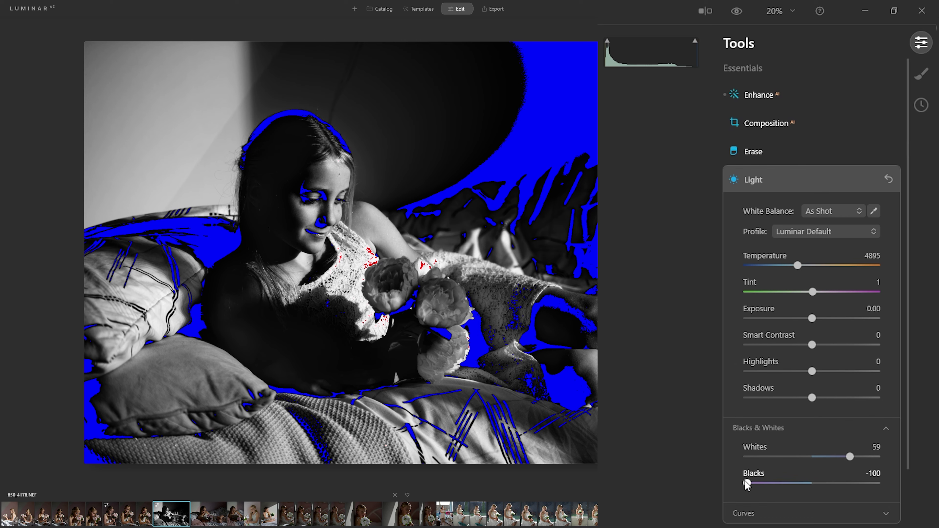
{"action": "left_click_drag", "start_coordinate": [746, 483], "coordinate": [788, 492]}
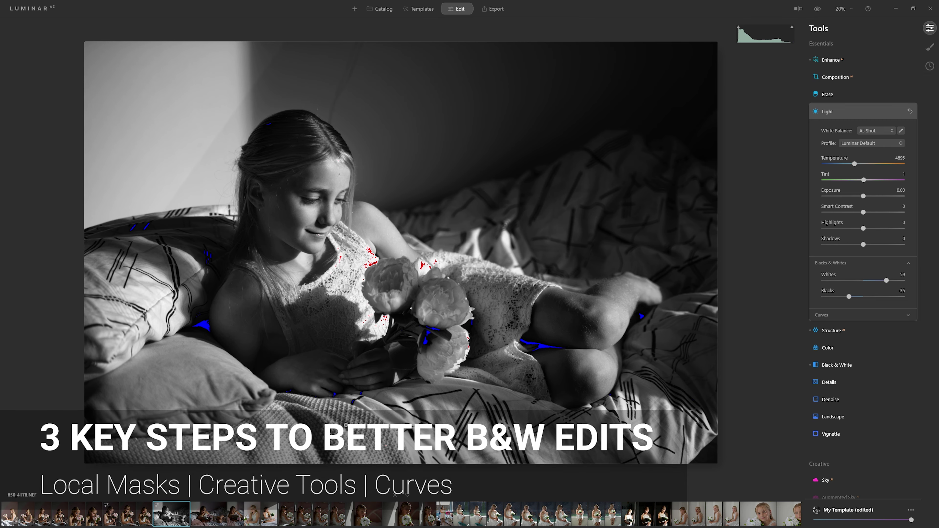
- Add a Basic adjustment in Local Masking
{"action": "scroll", "coordinate": [877, 312], "scroll_direction": "down", "scroll_amount": 4}
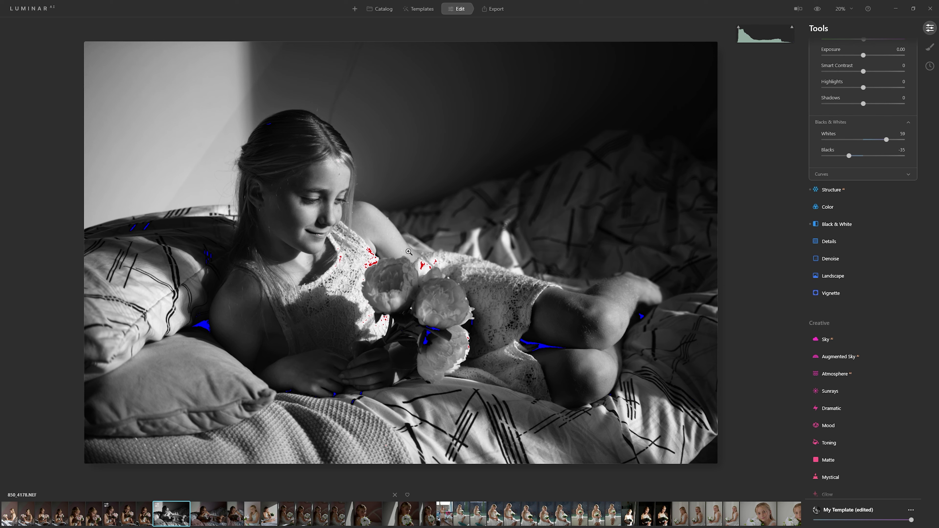
{"action": "left_click", "coordinate": [929, 47]}
{"action": "left_click", "coordinate": [911, 29]}
{"action": "left_click", "coordinate": [902, 43]}
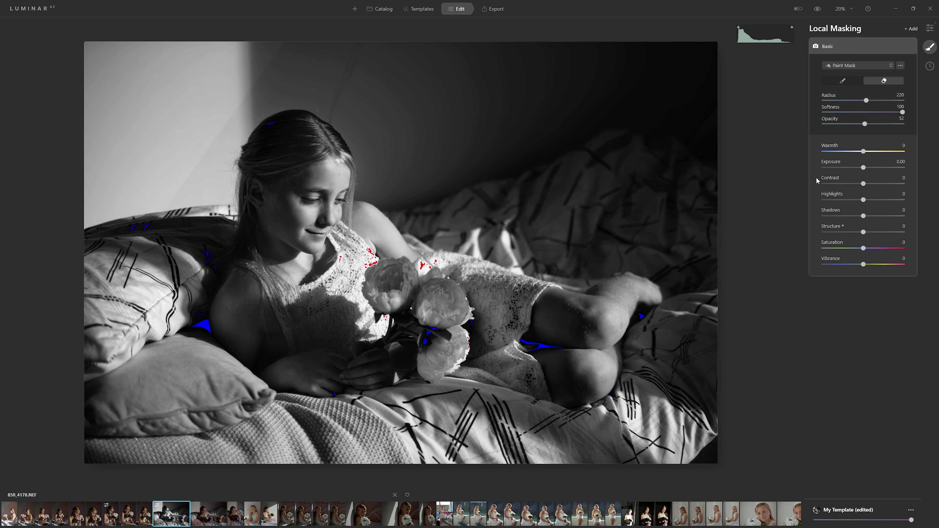
- Set the local Basic adjustment to Exposure -2.74, Contrast -76, Highlights -100, Shadows 100 and Structure -39
{"action": "left_click_drag", "start_coordinate": [863, 171], "coordinate": [789, 201]}
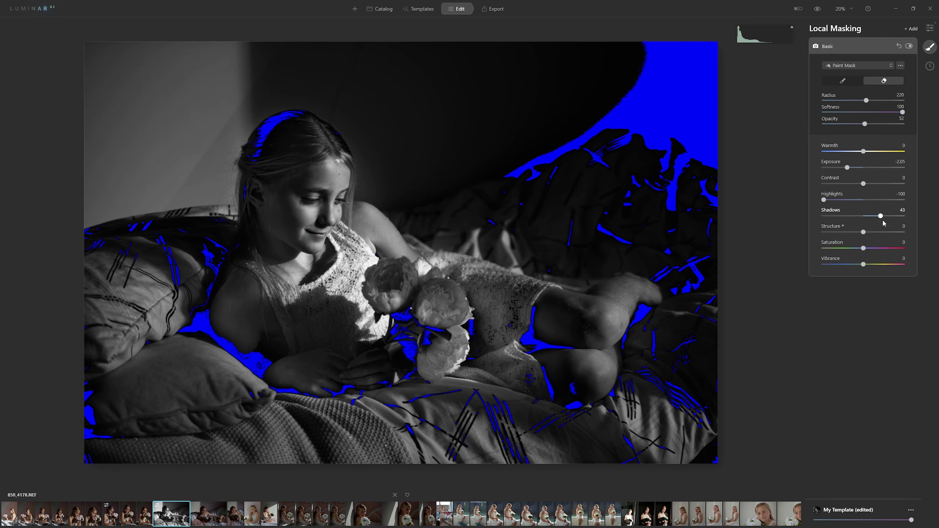
{"action": "left_click_drag", "start_coordinate": [883, 224], "coordinate": [904, 218]}
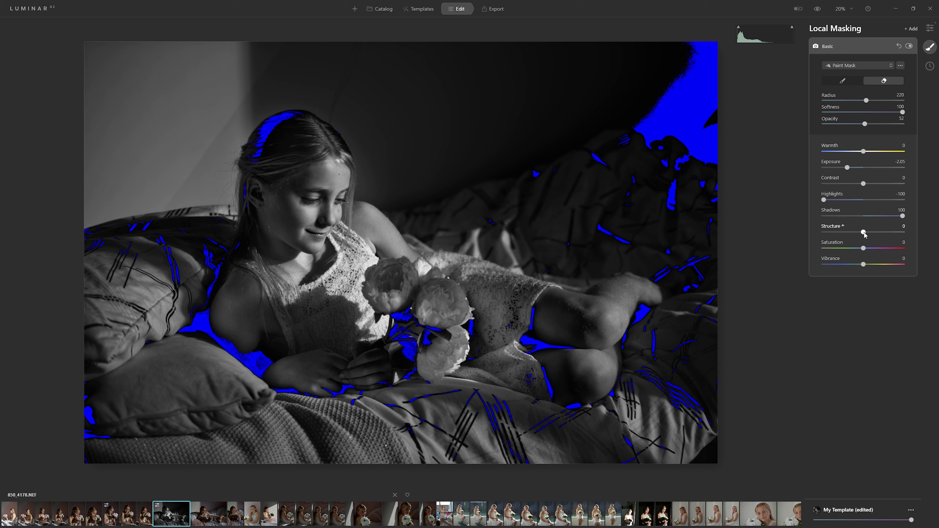
{"action": "left_click_drag", "start_coordinate": [874, 232], "coordinate": [903, 232]}
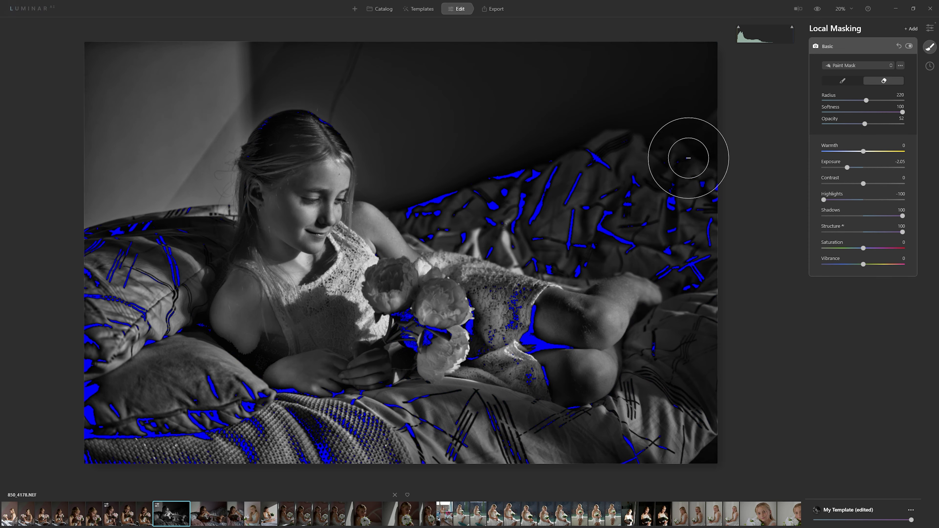
{"action": "left_click_drag", "start_coordinate": [902, 233], "coordinate": [824, 236]}
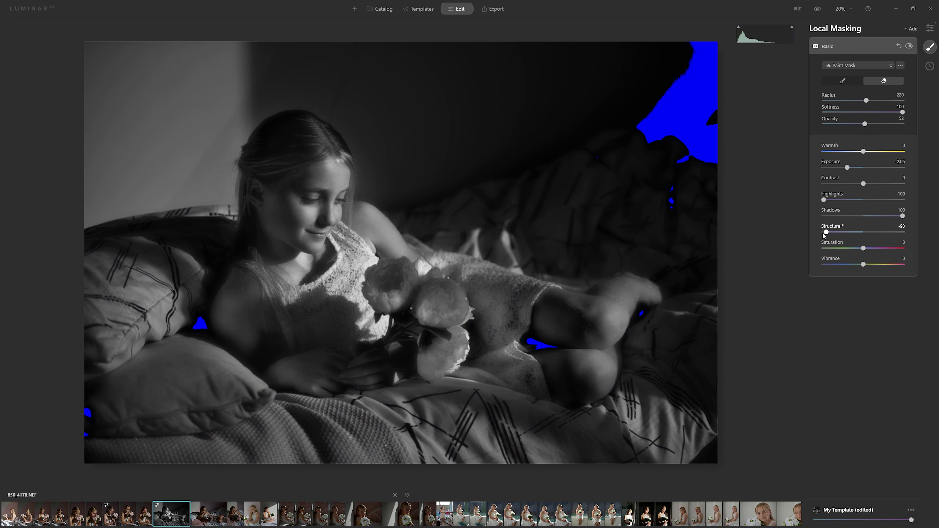
{"action": "left_click_drag", "start_coordinate": [836, 235], "coordinate": [850, 238]}
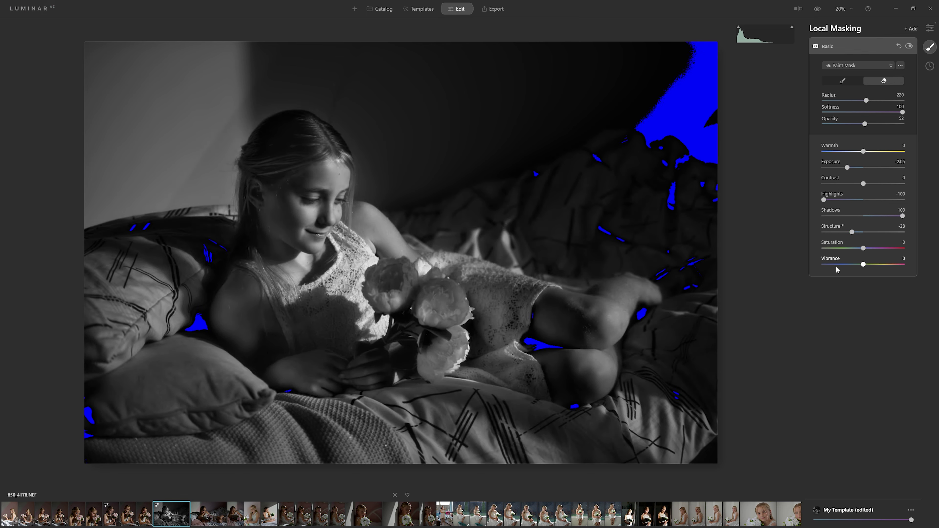
{"action": "left_click_drag", "start_coordinate": [852, 232], "coordinate": [848, 232]}
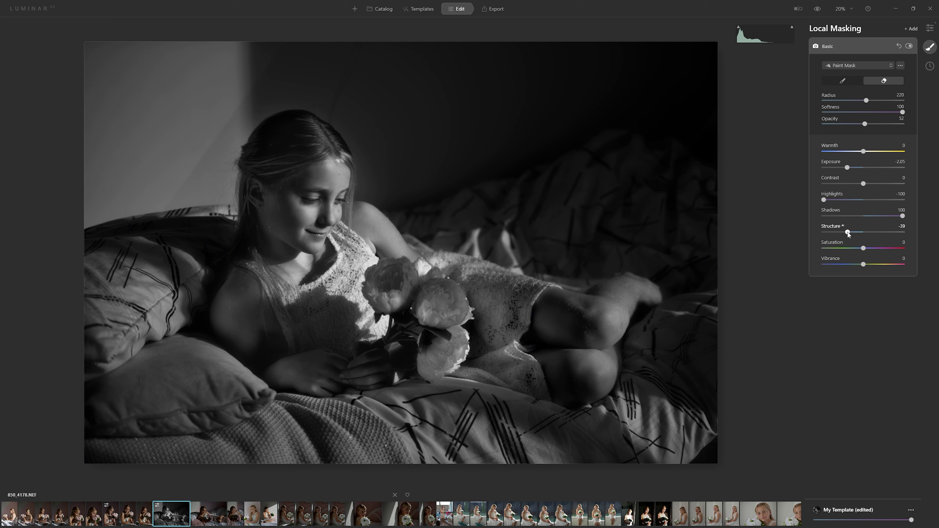
{"action": "left_click_drag", "start_coordinate": [854, 183], "coordinate": [833, 183]}
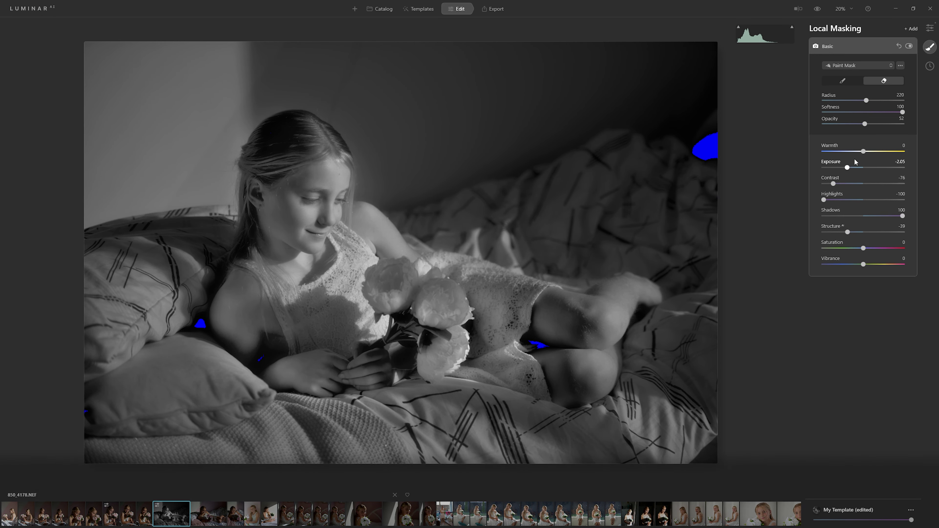
{"action": "left_click_drag", "start_coordinate": [848, 169], "coordinate": [847, 168]}
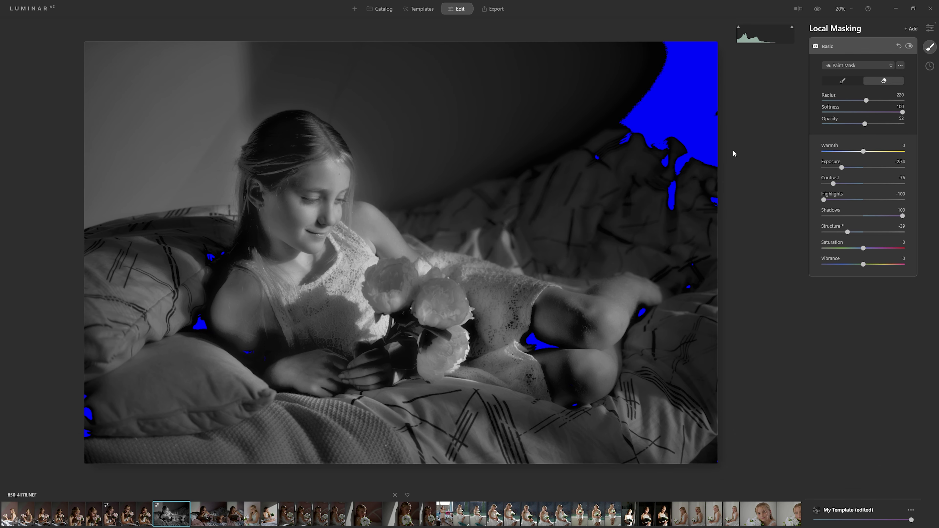
- Paint the local mask over the wall, pillows and bedding around the girl with radius 400, softness 100 and opacity 52
{"action": "left_click", "coordinate": [843, 81]}
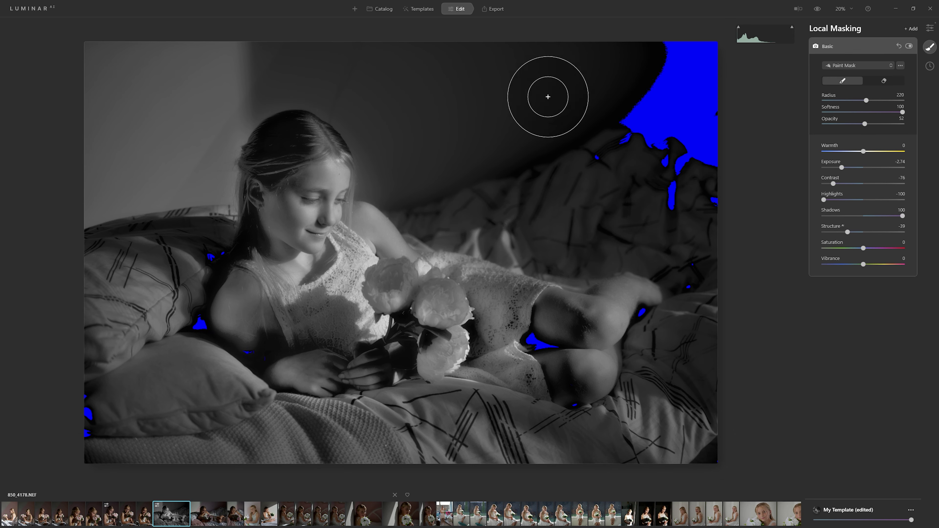
{"action": "key", "text": "bracketright"}
{"action": "key", "text": "bracketright"}
{"action": "key", "text": "bracketright"}
{"action": "key", "text": "bracketright"}
{"action": "key", "text": "bracketright"}
{"action": "key", "text": "bracketright"}
{"action": "mouse_move", "coordinate": [518, 97]}
{"action": "left_mouse_down"}
{"action": "mouse_move", "coordinate": [459, 90]}
{"action": "mouse_move", "coordinate": [595, 185]}
{"action": "mouse_move", "coordinate": [561, 486]}
{"action": "mouse_move", "coordinate": [88, 336]}
{"action": "mouse_move", "coordinate": [395, 28]}
{"action": "mouse_move", "coordinate": [442, 63]}
{"action": "mouse_move", "coordinate": [594, 416]}
{"action": "mouse_move", "coordinate": [84, 188]}
{"action": "left_mouse_up"}
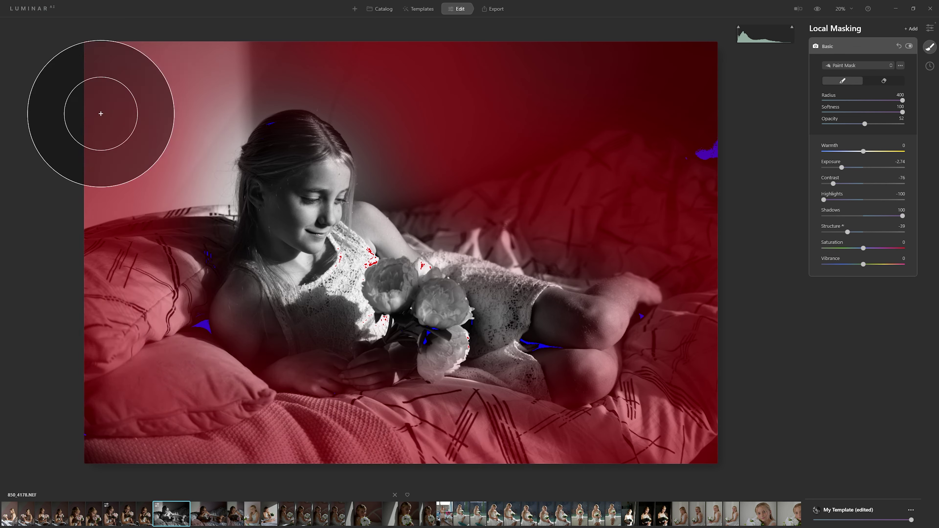
- Compare the image with and without the local Basic adjustment
{"action": "left_click", "coordinate": [910, 46]}
{"action": "left_click", "coordinate": [909, 46]}
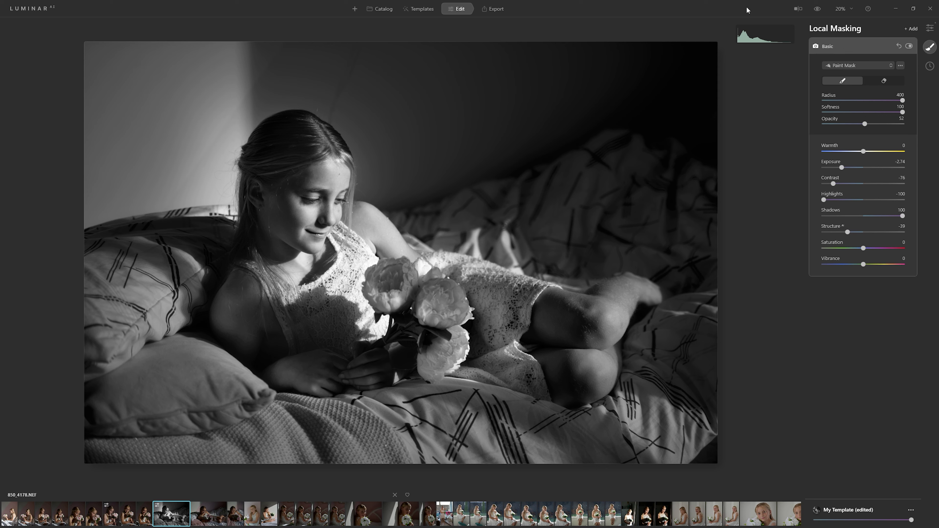
- Add a second Basic adjustment in Local Masking with Exposure 0.79, Contrast 21, Shadows 29 and Structure 14
{"action": "left_click", "coordinate": [915, 31]}
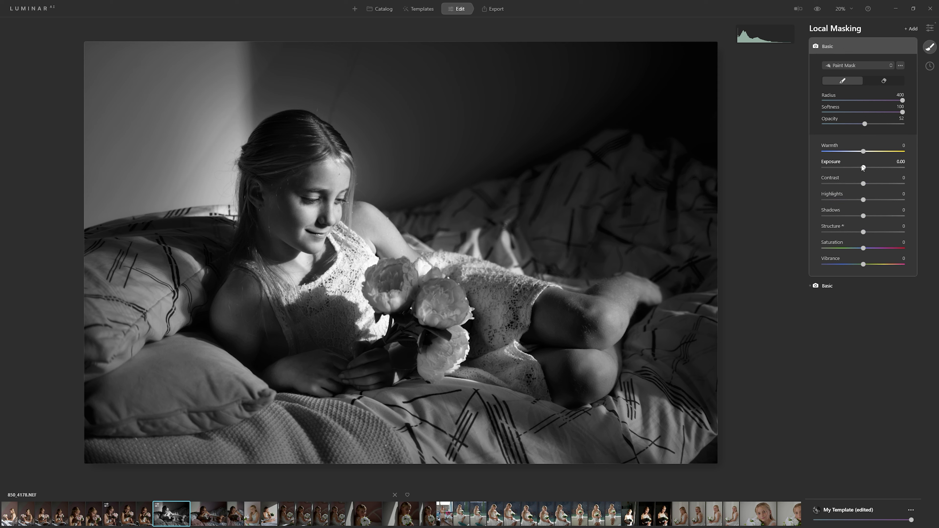
{"action": "left_click_drag", "start_coordinate": [863, 168], "coordinate": [869, 170]}
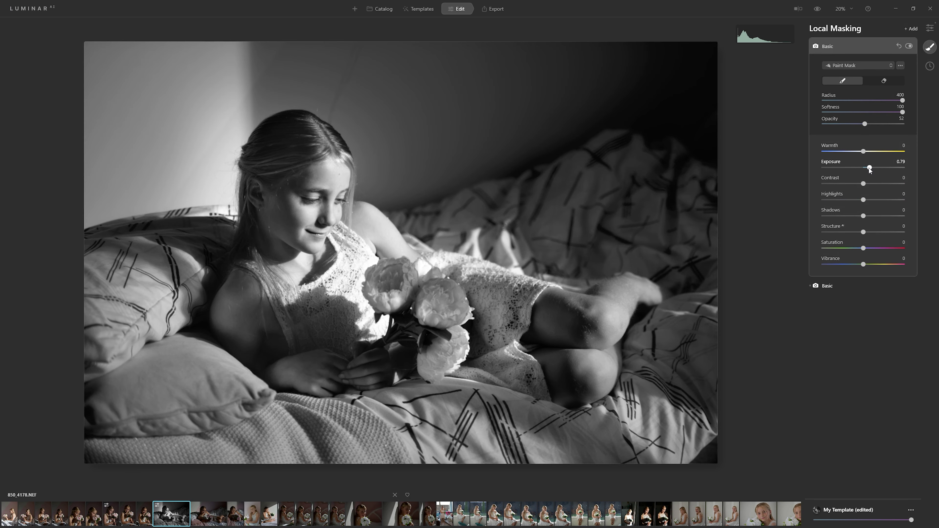
{"action": "left_click_drag", "start_coordinate": [863, 216], "coordinate": [875, 216]}
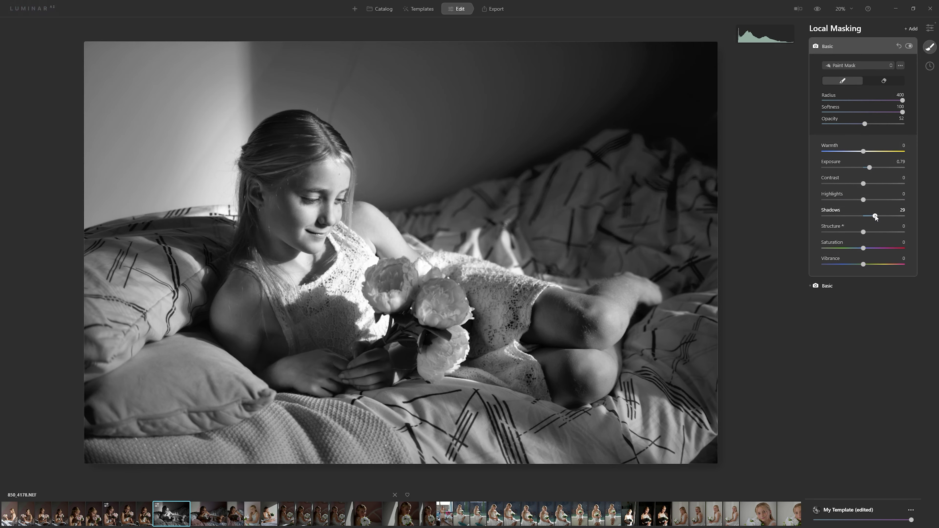
{"action": "left_click_drag", "start_coordinate": [869, 184], "coordinate": [871, 183]}
{"action": "left_click_drag", "start_coordinate": [863, 232], "coordinate": [869, 232]}
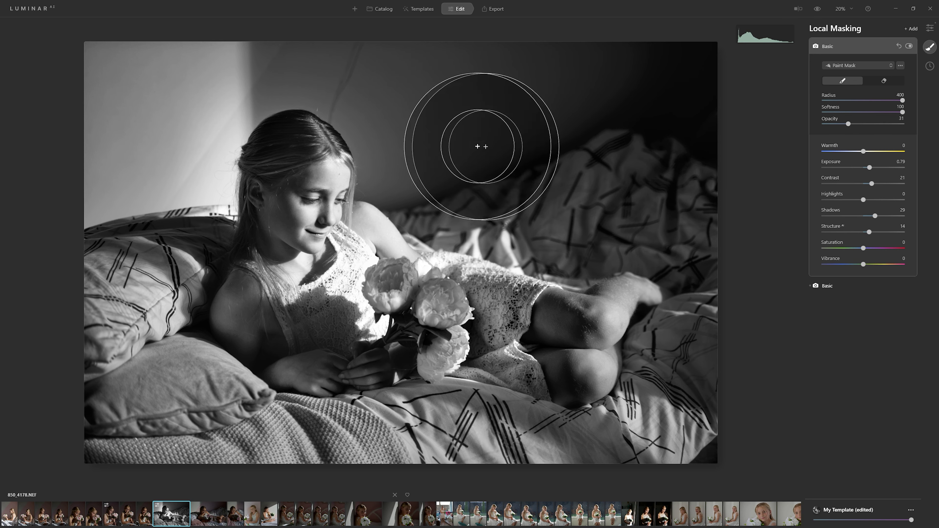
- Paint the second local mask over the girl with radius 220, softness 100 and opacity 31, erasing it along the bedding below her
{"action": "key", "text": "bracketleft"}
{"action": "key", "text": "bracketleft"}
{"action": "key", "text": "bracketleft"}
{"action": "key", "text": "bracketleft"}
{"action": "key", "text": "bracketleft"}
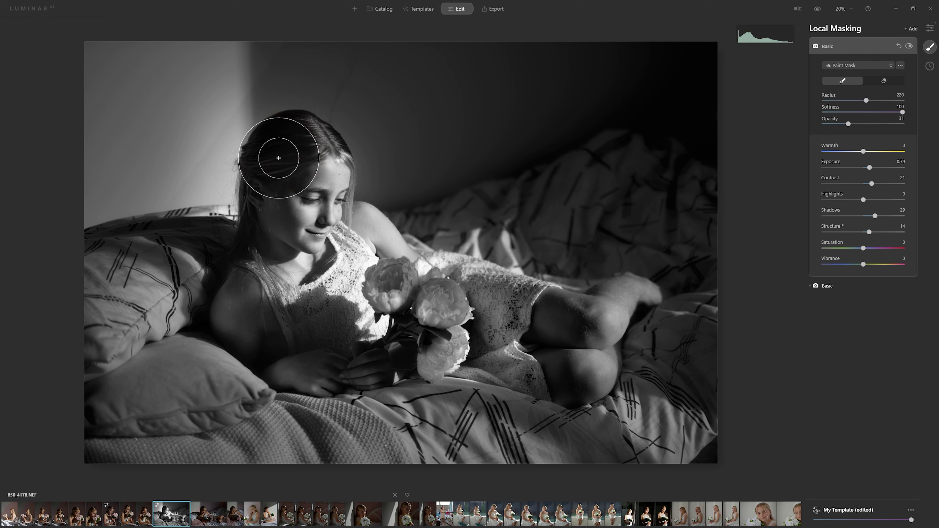
{"action": "mouse_move", "coordinate": [278, 158]}
{"action": "left_mouse_down"}
{"action": "mouse_move", "coordinate": [273, 210]}
{"action": "mouse_move", "coordinate": [294, 157]}
{"action": "mouse_move", "coordinate": [289, 278]}
{"action": "mouse_move", "coordinate": [347, 252]}
{"action": "mouse_move", "coordinate": [311, 172]}
{"action": "mouse_move", "coordinate": [262, 267]}
{"action": "mouse_move", "coordinate": [279, 357]}
{"action": "mouse_move", "coordinate": [294, 339]}
{"action": "mouse_move", "coordinate": [400, 327]}
{"action": "mouse_move", "coordinate": [412, 306]}
{"action": "mouse_move", "coordinate": [451, 359]}
{"action": "mouse_move", "coordinate": [604, 312]}
{"action": "left_mouse_up"}
{"action": "mouse_move", "coordinate": [664, 407]}
{"action": "left_mouse_down"}
{"action": "mouse_move", "coordinate": [337, 348]}
{"action": "mouse_move", "coordinate": [597, 304]}
{"action": "mouse_move", "coordinate": [248, 185]}
{"action": "mouse_move", "coordinate": [406, 281]}
{"action": "mouse_move", "coordinate": [373, 275]}
{"action": "mouse_move", "coordinate": [318, 376]}
{"action": "mouse_move", "coordinate": [422, 274]}
{"action": "mouse_move", "coordinate": [307, 389]}
{"action": "left_mouse_up"}
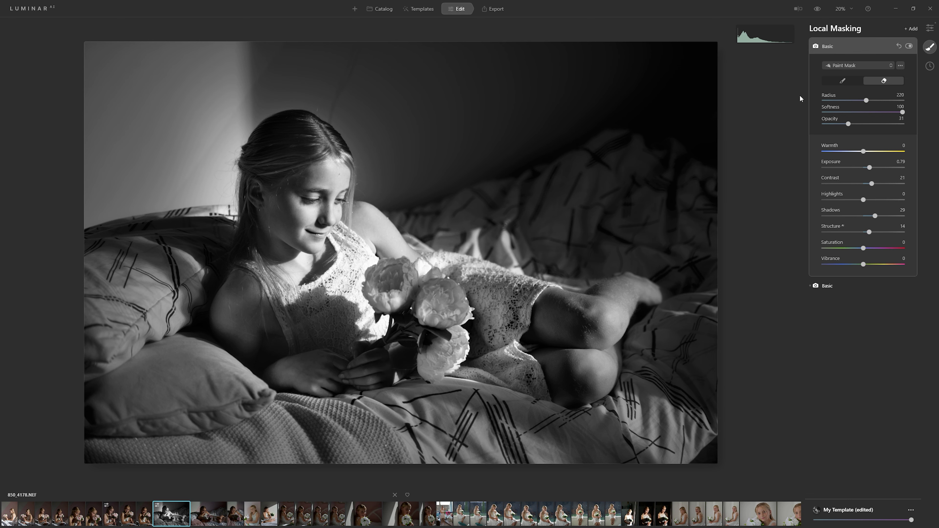
- Add a third Basic adjustment in Local Masking with Exposure 1.77, Contrast 26, Highlights -53 and Shadows 100
{"action": "left_click", "coordinate": [910, 28]}
{"action": "left_click", "coordinate": [898, 52]}
{"action": "left_click_drag", "start_coordinate": [872, 168], "coordinate": [874, 167]}
{"action": "left_click_drag", "start_coordinate": [863, 184], "coordinate": [877, 184]}
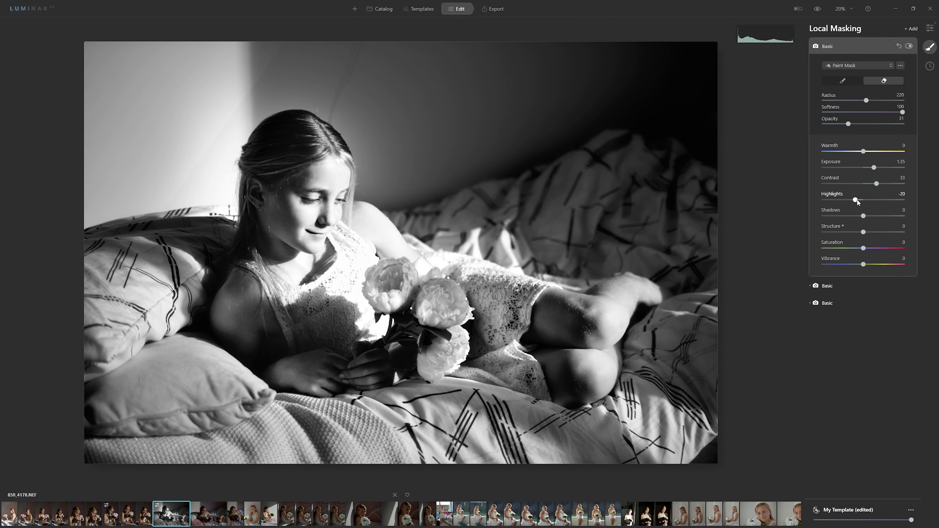
{"action": "left_click_drag", "start_coordinate": [850, 201], "coordinate": [842, 202]}
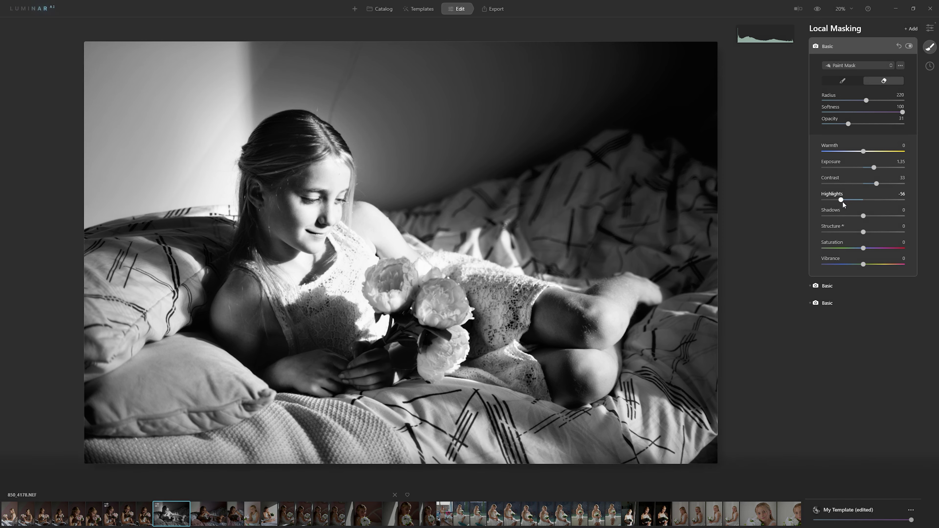
{"action": "left_click_drag", "start_coordinate": [864, 216], "coordinate": [904, 221]}
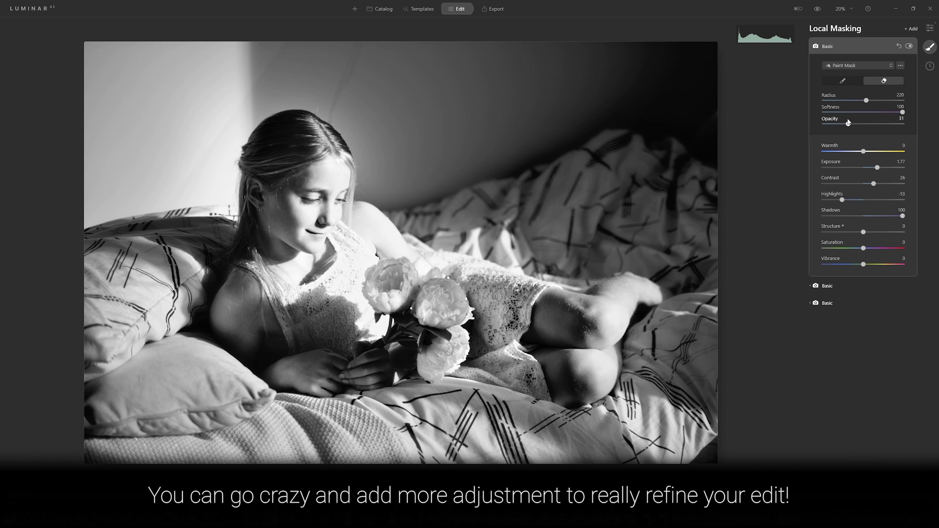
- Paint the third local mask over the flowers and arms with radius 100 and opacity 31, erasing it beside the lower pillow with radius 196
{"action": "left_click", "coordinate": [843, 81]}
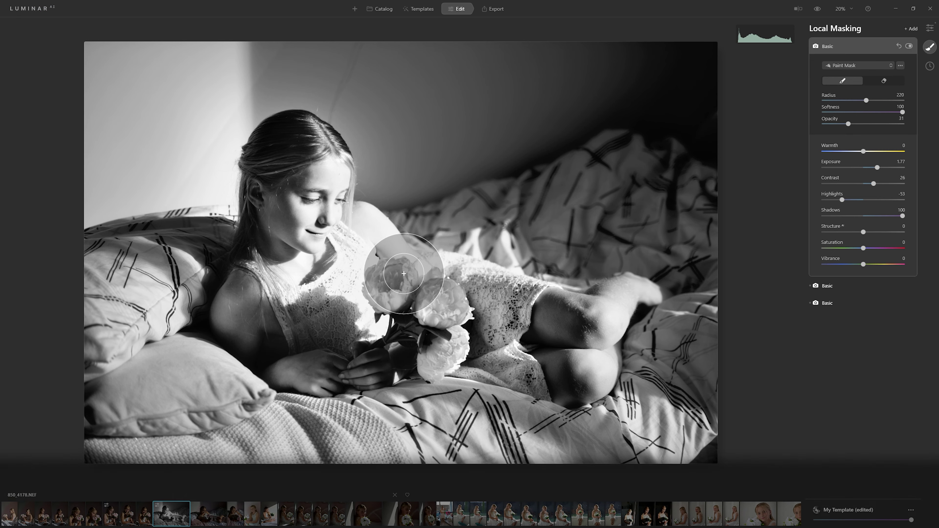
{"action": "key", "text": "bracketleft"}
{"action": "key", "text": "bracketleft"}
{"action": "key", "text": "bracketleft"}
{"action": "key", "text": "bracketleft"}
{"action": "mouse_move", "coordinate": [392, 278]}
{"action": "left_mouse_down"}
{"action": "mouse_move", "coordinate": [386, 343]}
{"action": "mouse_move", "coordinate": [368, 370]}
{"action": "mouse_move", "coordinate": [366, 361]}
{"action": "mouse_move", "coordinate": [339, 379]}
{"action": "mouse_move", "coordinate": [288, 374]}
{"action": "left_mouse_up"}
{"action": "key", "text": "bracketright"}
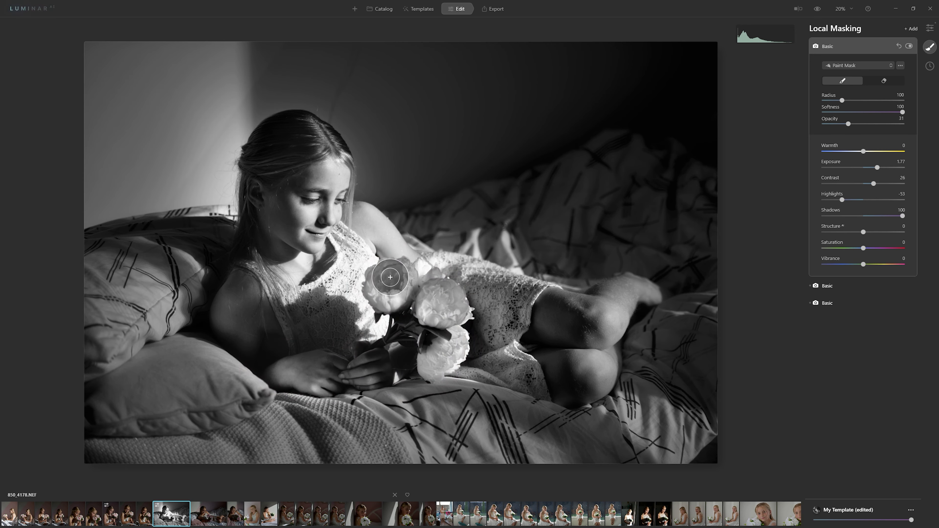
{"action": "mouse_move", "coordinate": [395, 277]}
{"action": "left_mouse_down"}
{"action": "mouse_move", "coordinate": [407, 296]}
{"action": "mouse_move", "coordinate": [430, 305]}
{"action": "mouse_move", "coordinate": [448, 298]}
{"action": "mouse_move", "coordinate": [444, 357]}
{"action": "mouse_move", "coordinate": [424, 347]}
{"action": "mouse_move", "coordinate": [386, 370]}
{"action": "mouse_move", "coordinate": [340, 371]}
{"action": "mouse_move", "coordinate": [312, 386]}
{"action": "mouse_move", "coordinate": [264, 371]}
{"action": "mouse_move", "coordinate": [335, 385]}
{"action": "mouse_move", "coordinate": [440, 355]}
{"action": "mouse_move", "coordinate": [448, 335]}
{"action": "left_mouse_up"}
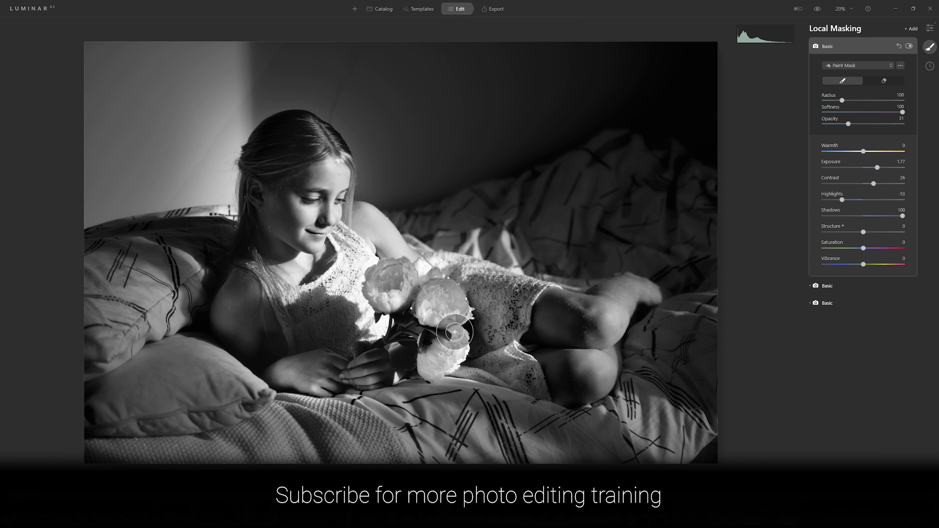
{"action": "left_click", "coordinate": [884, 81]}
{"action": "mouse_move", "coordinate": [261, 381]}
{"action": "left_mouse_down"}
{"action": "mouse_move", "coordinate": [304, 398]}
{"action": "mouse_move", "coordinate": [261, 376]}
{"action": "mouse_move", "coordinate": [393, 406]}
{"action": "mouse_move", "coordinate": [256, 390]}
{"action": "mouse_move", "coordinate": [315, 399]}
{"action": "mouse_move", "coordinate": [228, 376]}
{"action": "mouse_move", "coordinate": [266, 397]}
{"action": "left_mouse_up"}
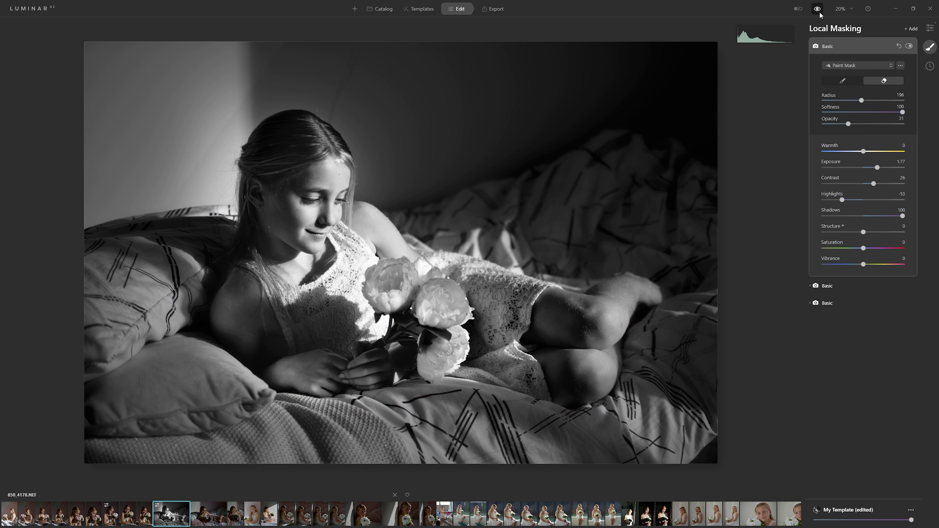
- Compare the edited black-and-white photo with the original colour image
{"action": "left_click", "coordinate": [818, 9]}
{"action": "left_click", "coordinate": [818, 9]}
{"action": "left_click", "coordinate": [820, 13]}
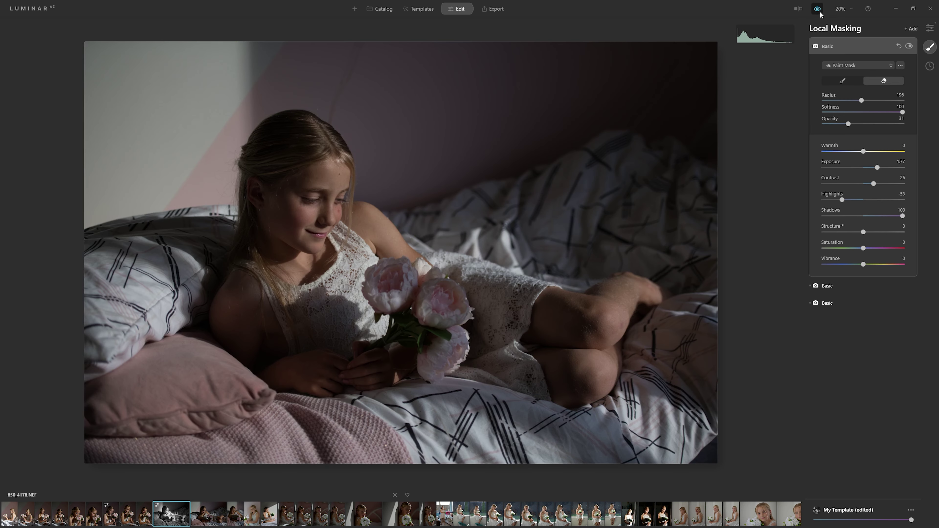
{"action": "left_click", "coordinate": [819, 13]}
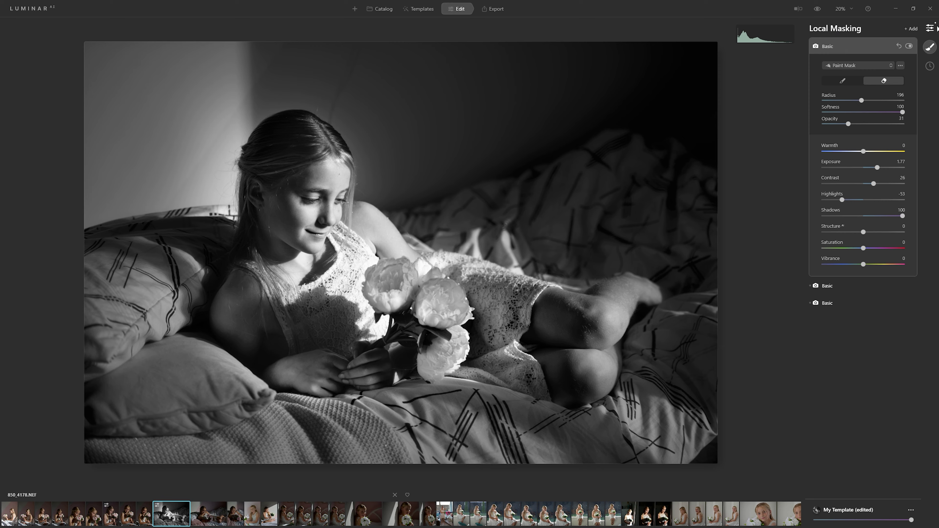
- Apply the Dramatic tool with Amount 43 and compare the image with and without it
{"action": "left_click", "coordinate": [930, 28]}
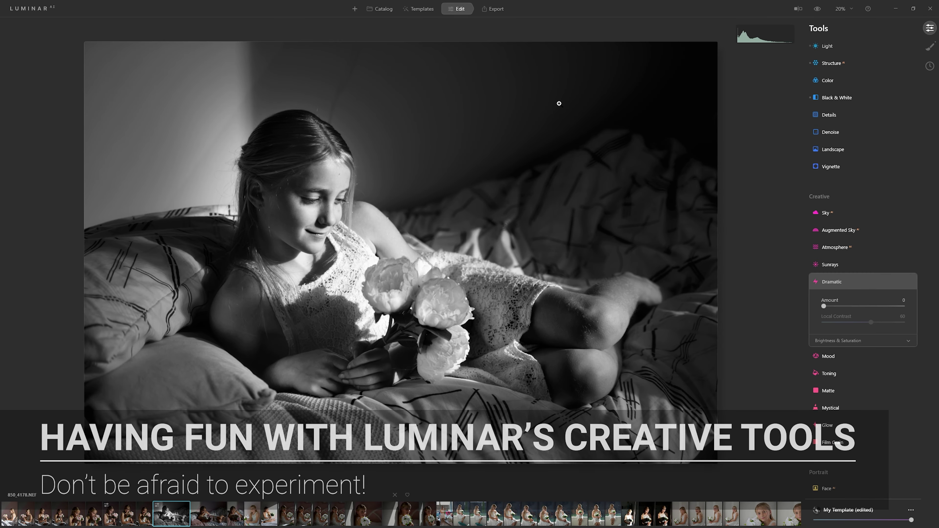
{"action": "left_click_drag", "start_coordinate": [825, 305], "coordinate": [860, 318]}
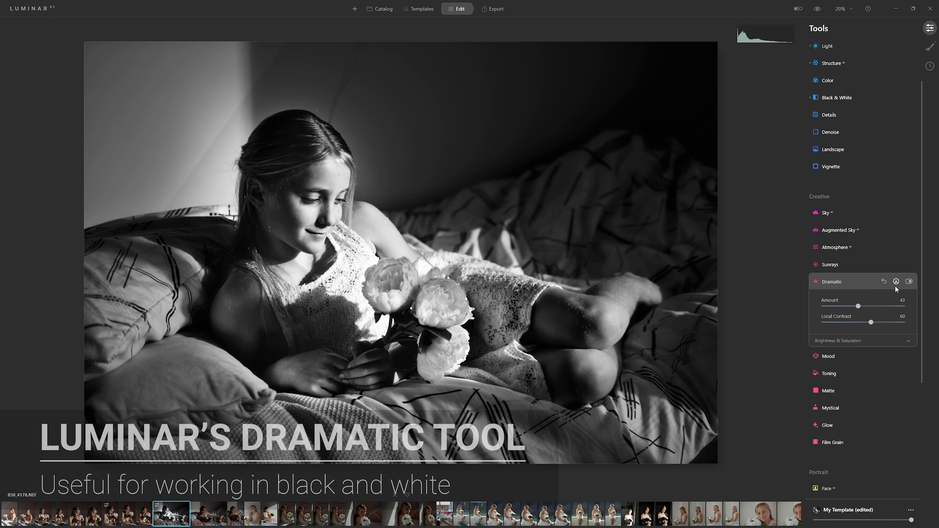
{"action": "left_click", "coordinate": [909, 282]}
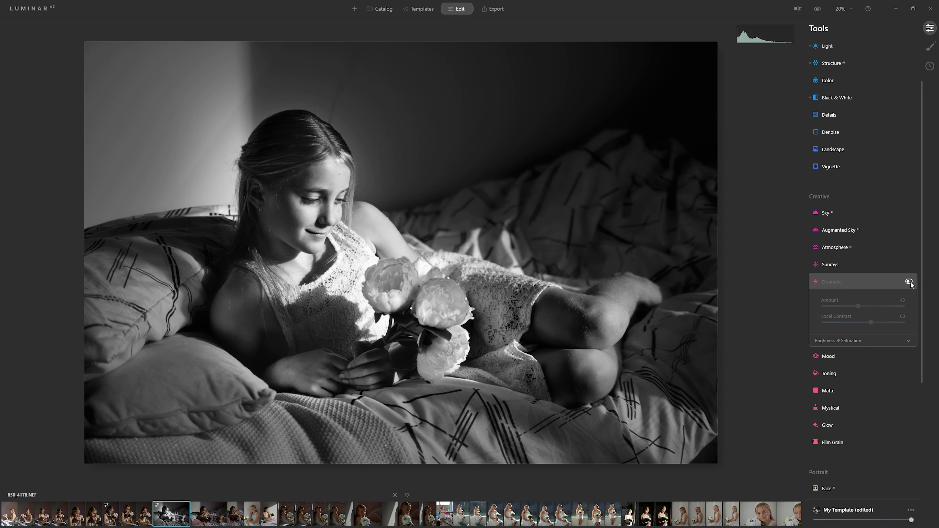
{"action": "left_click", "coordinate": [909, 282]}
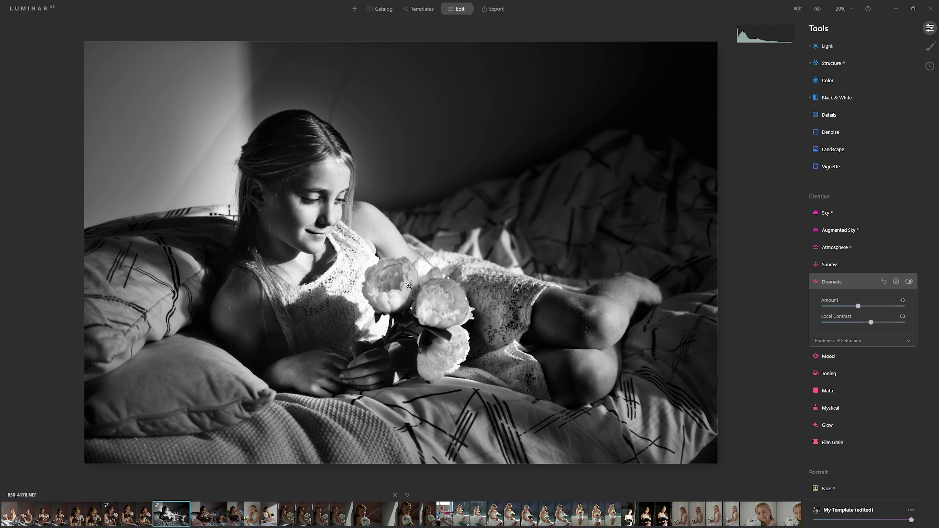
- Mask the Dramatic effect by painting over the flowers and arms with radius 100, softness 100 and opacity 31
{"action": "left_click", "coordinate": [896, 281]}
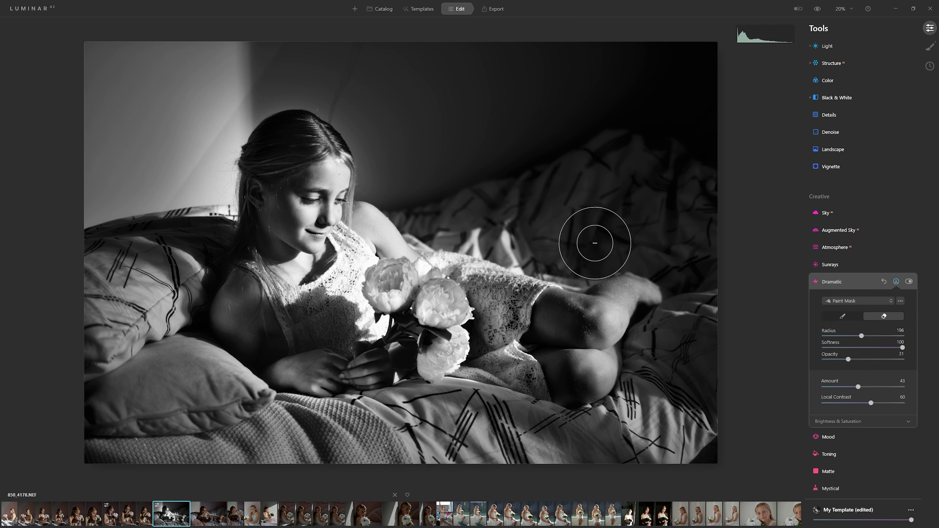
{"action": "mouse_move", "coordinate": [411, 288]}
{"action": "left_mouse_down"}
{"action": "mouse_move", "coordinate": [390, 291]}
{"action": "mouse_move", "coordinate": [393, 274]}
{"action": "mouse_move", "coordinate": [409, 274]}
{"action": "mouse_move", "coordinate": [377, 287]}
{"action": "mouse_move", "coordinate": [454, 314]}
{"action": "mouse_move", "coordinate": [436, 320]}
{"action": "mouse_move", "coordinate": [438, 355]}
{"action": "left_mouse_up"}
{"action": "key", "text": "bracketleft"}
{"action": "key", "text": "bracketleft"}
{"action": "key", "text": "bracketleft"}
{"action": "key", "text": "bracketleft"}
{"action": "mouse_move", "coordinate": [395, 276]}
{"action": "left_mouse_down"}
{"action": "mouse_move", "coordinate": [436, 296]}
{"action": "mouse_move", "coordinate": [449, 344]}
{"action": "mouse_move", "coordinate": [425, 360]}
{"action": "mouse_move", "coordinate": [350, 359]}
{"action": "mouse_move", "coordinate": [268, 380]}
{"action": "mouse_move", "coordinate": [255, 372]}
{"action": "mouse_move", "coordinate": [289, 384]}
{"action": "left_mouse_up"}
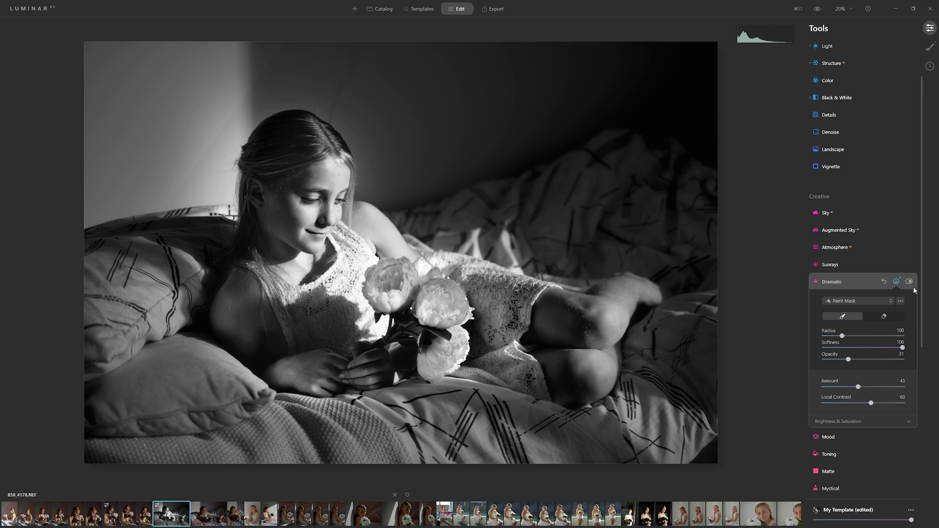
{"action": "left_click", "coordinate": [896, 282]}
{"action": "left_click", "coordinate": [828, 281]}
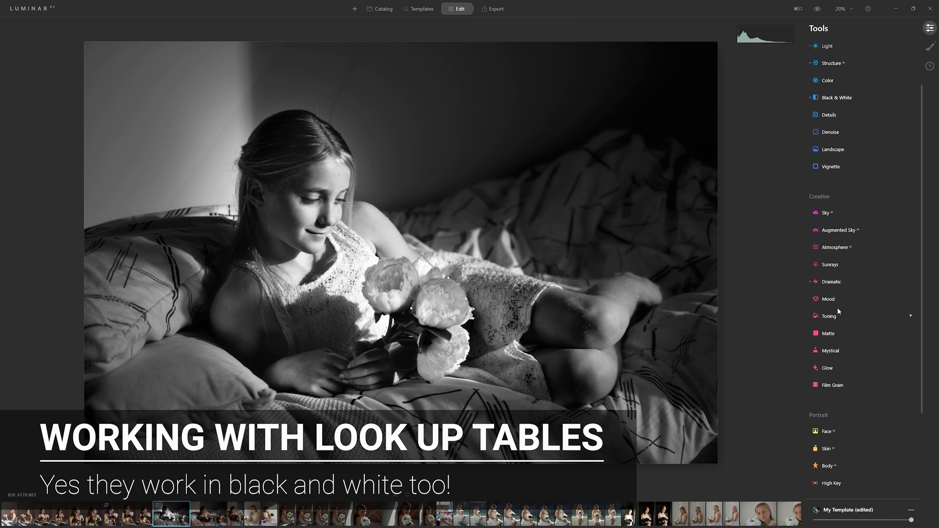
- Apply the 1960 LUT with the Mood tool and compare the image with and without it
{"action": "left_click", "coordinate": [838, 298]}
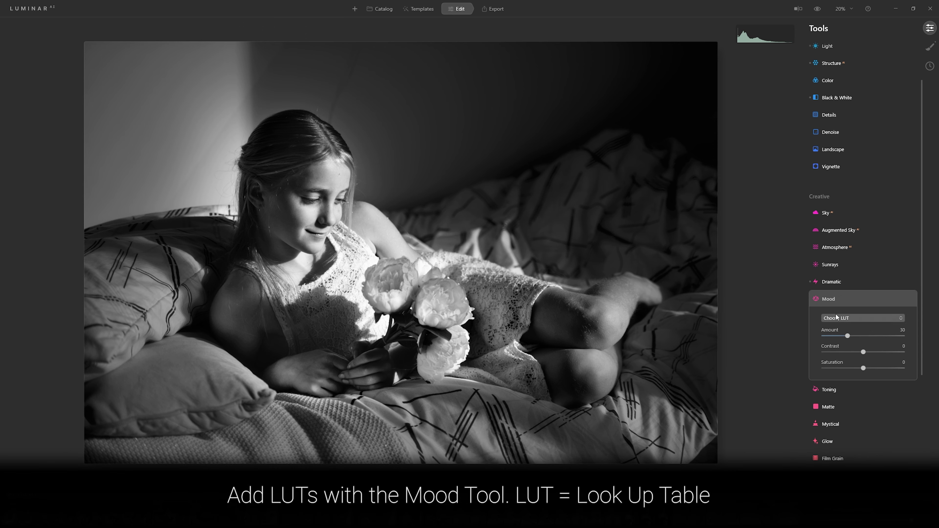
{"action": "left_click", "coordinate": [847, 321]}
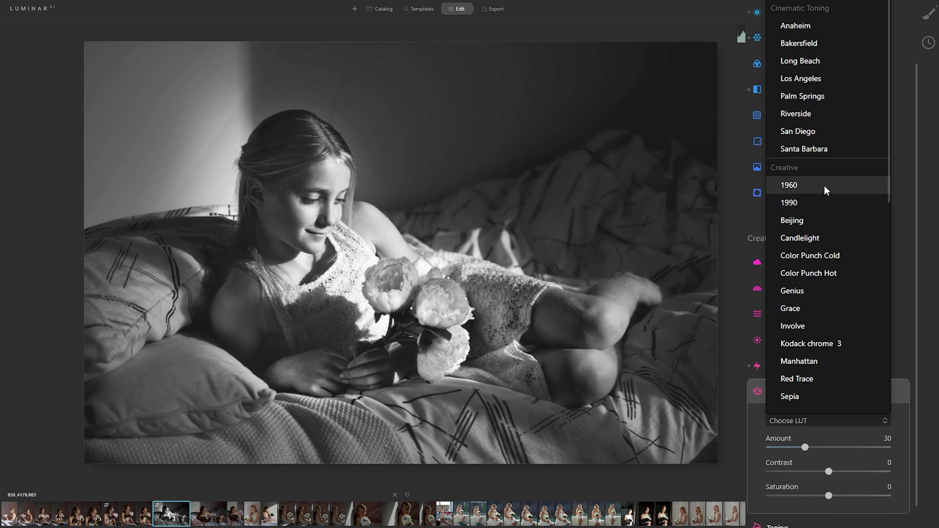
{"action": "left_click", "coordinate": [826, 189]}
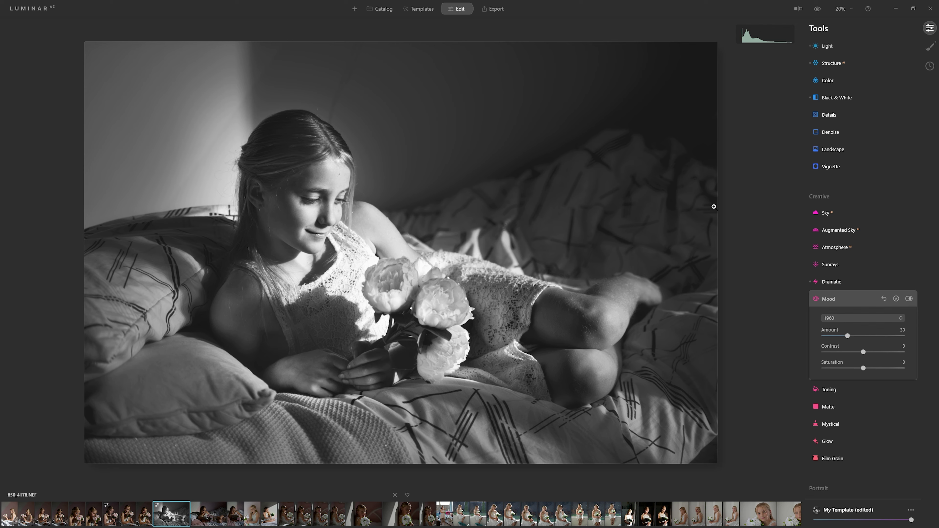
{"action": "left_click", "coordinate": [910, 300]}
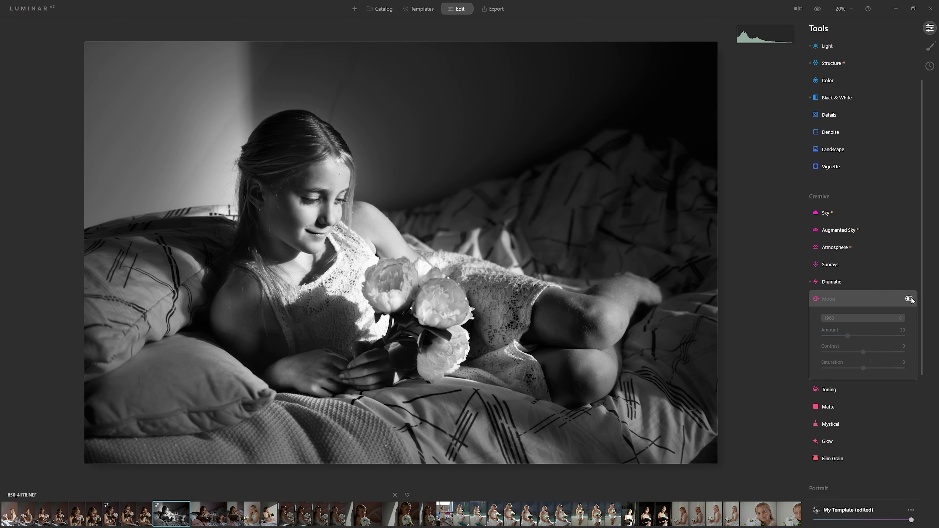
{"action": "left_click", "coordinate": [909, 299]}
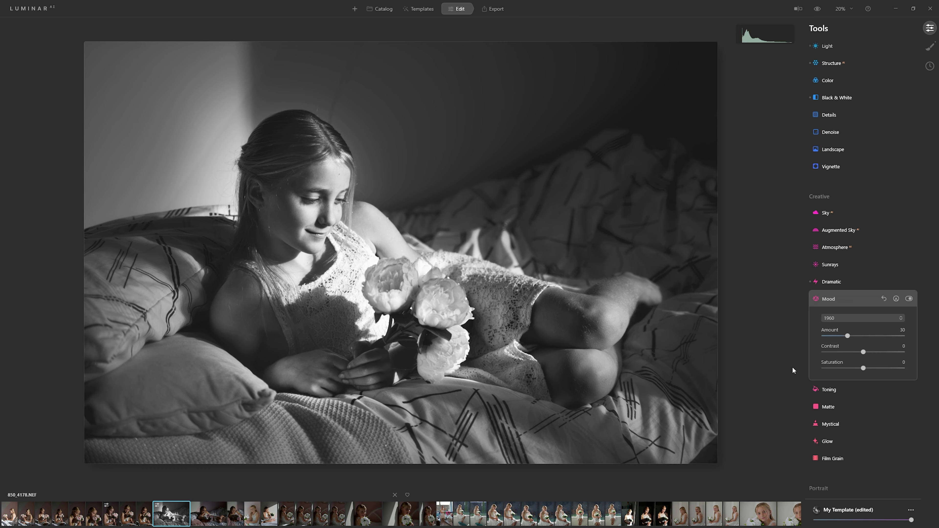
- Tone the shadows with Saturation 13 and Hue 240 in the Toning tool
{"action": "left_click", "coordinate": [829, 390]}
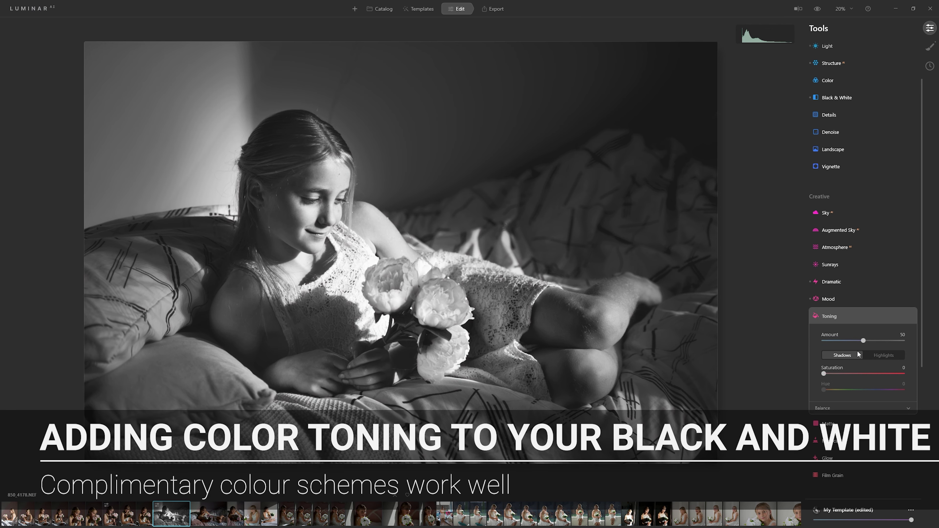
{"action": "left_click_drag", "start_coordinate": [823, 375], "coordinate": [833, 375]}
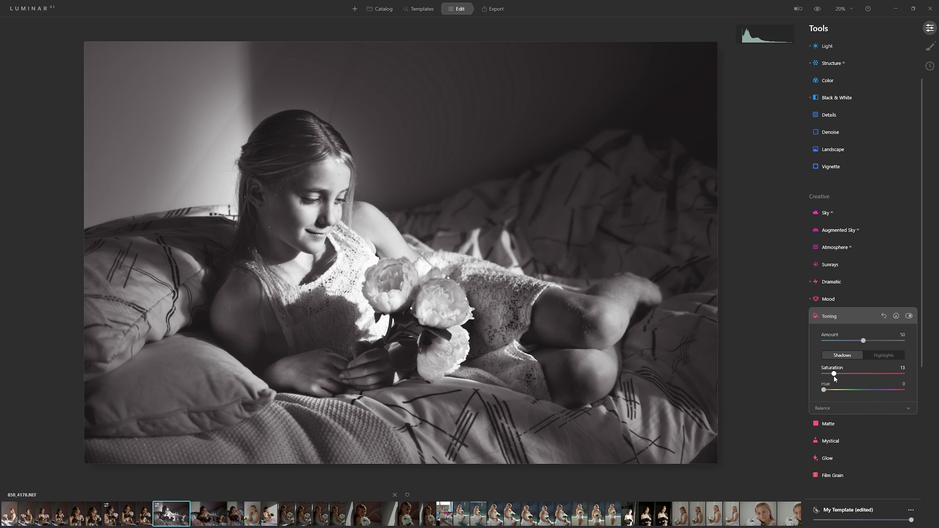
{"action": "left_click_drag", "start_coordinate": [824, 390], "coordinate": [879, 392]}
{"action": "left_click_drag", "start_coordinate": [879, 390], "coordinate": [876, 390]}
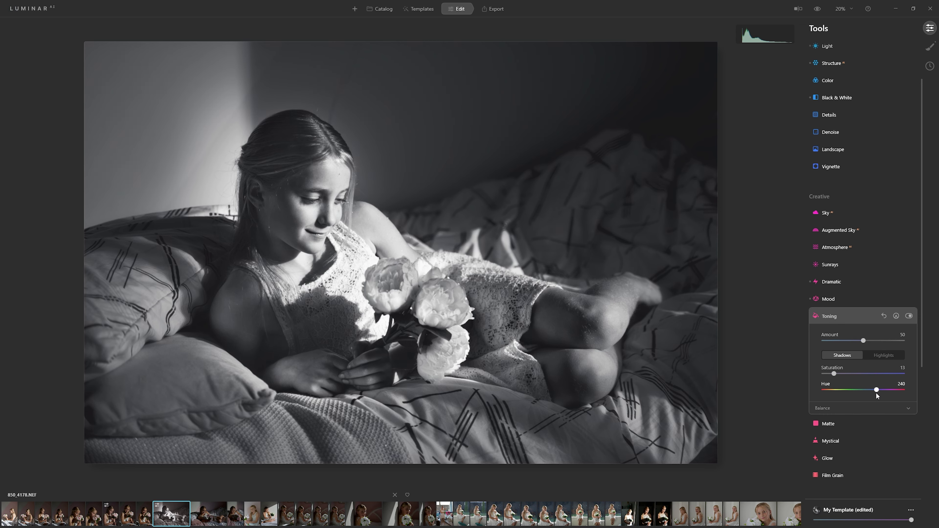
- Tone the highlights with Saturation 26 and Hue 23, and compare the image with and without Toning
{"action": "left_click", "coordinate": [881, 358]}
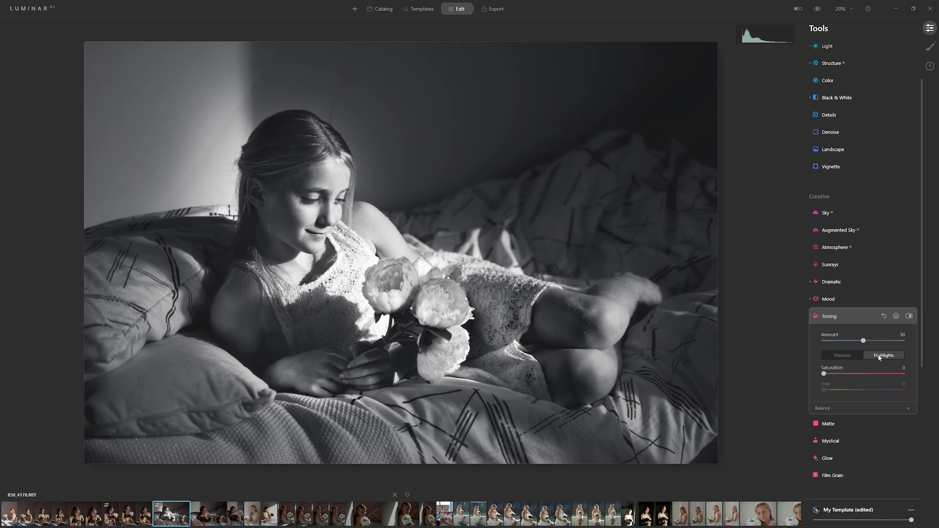
{"action": "mouse_move", "coordinate": [823, 373]}
{"action": "left_mouse_down"}
{"action": "mouse_move", "coordinate": [847, 376]}
{"action": "mouse_move", "coordinate": [829, 392]}
{"action": "left_mouse_up"}
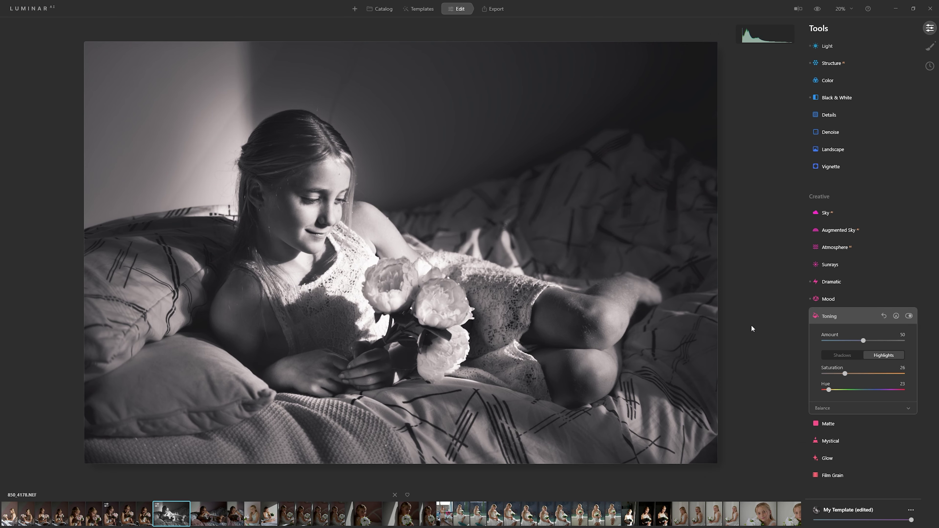
{"action": "left_click", "coordinate": [909, 316]}
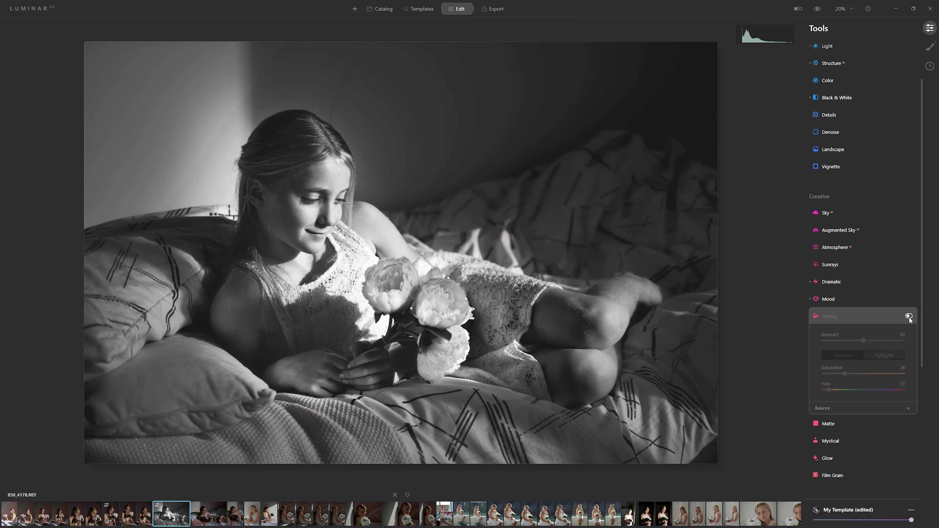
{"action": "left_click", "coordinate": [909, 316]}
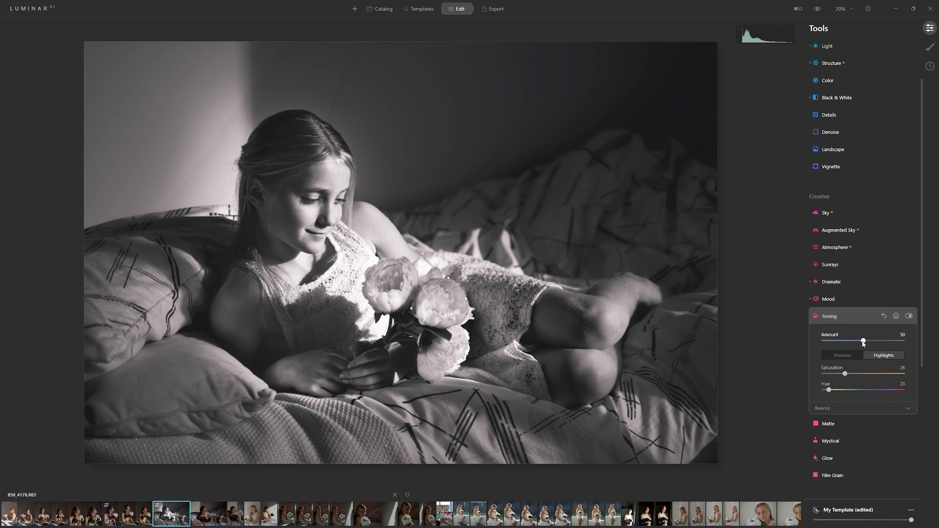
- Set the overall Toning amount to 19
{"action": "left_click_drag", "start_coordinate": [863, 342], "coordinate": [856, 342]}
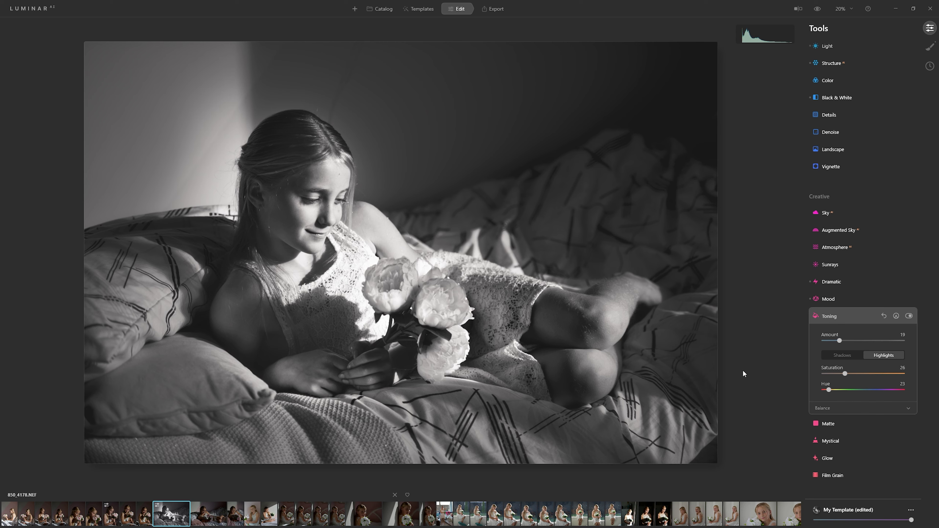
- Add the Mystical effect, preview it at full strength, and set its amount to 17
{"action": "left_click", "coordinate": [823, 442]}
{"action": "left_click_drag", "start_coordinate": [838, 376], "coordinate": [928, 376]}
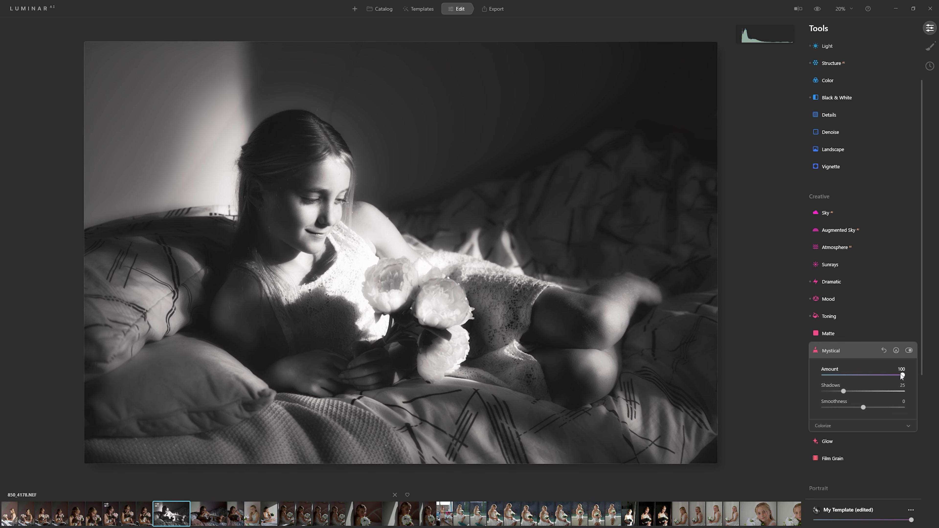
{"action": "left_click_drag", "start_coordinate": [903, 375], "coordinate": [826, 377]}
{"action": "key", "text": "ctrl+z"}
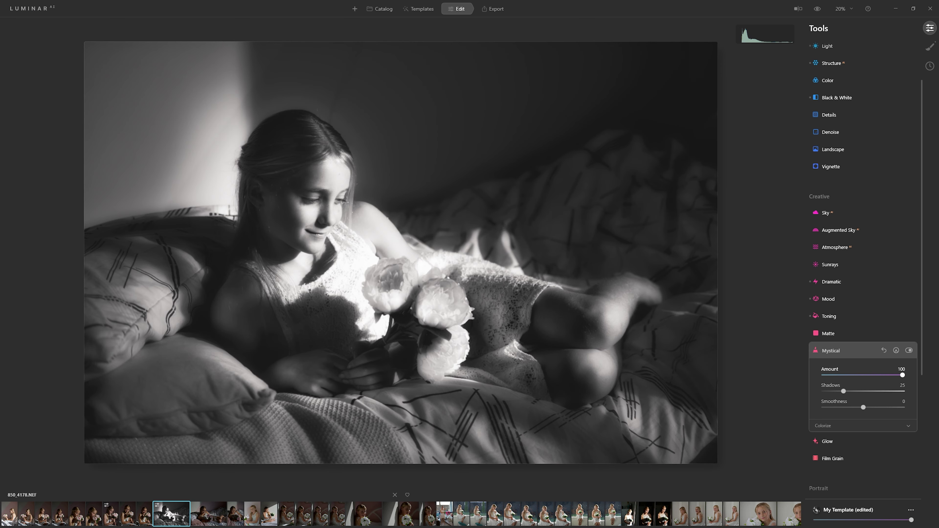
{"action": "left_click_drag", "start_coordinate": [902, 376], "coordinate": [838, 381]}
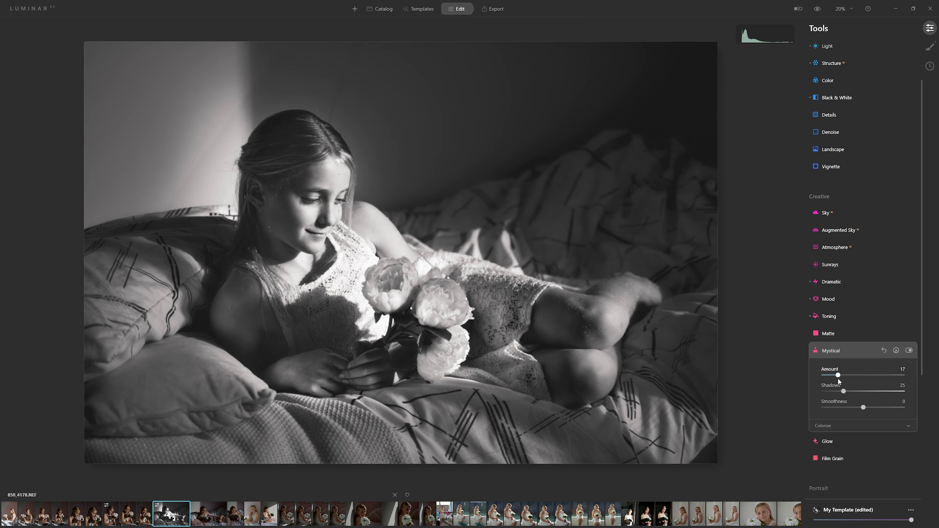
- Try the Orton Effect glow at amount 100, and settle on Orton Effect Soft with amount 28
{"action": "left_click", "coordinate": [835, 442]}
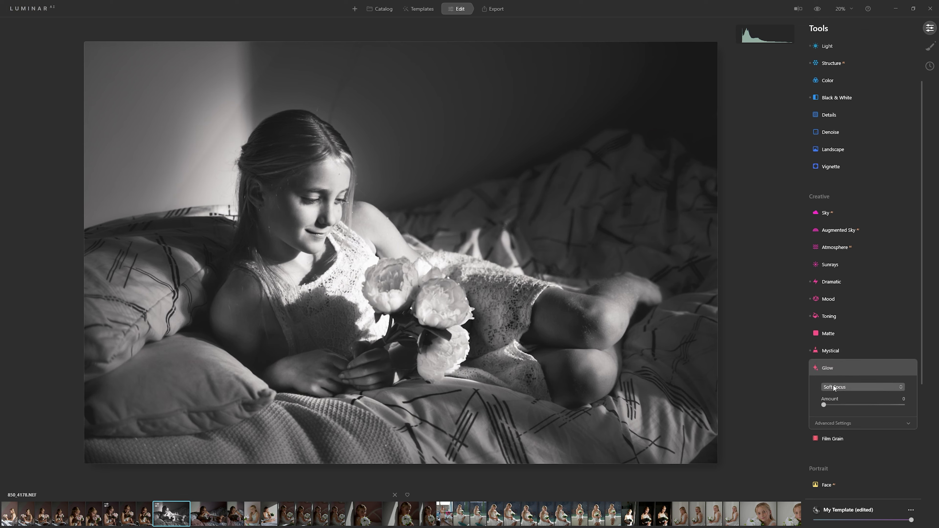
{"action": "left_click", "coordinate": [836, 388]}
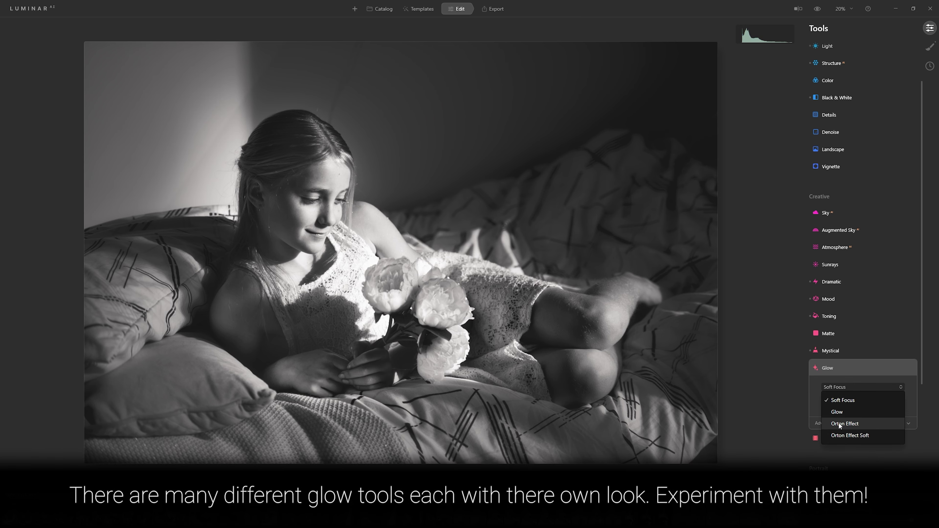
{"action": "left_click", "coordinate": [840, 425]}
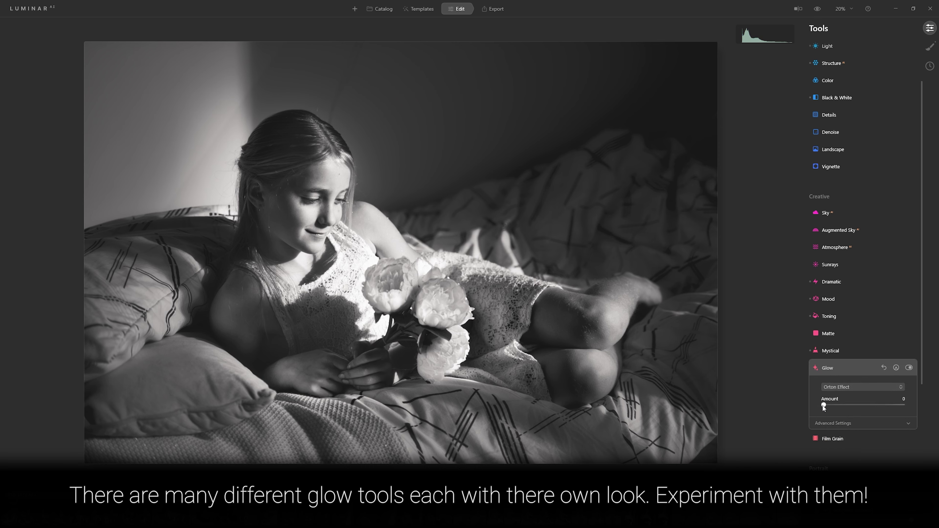
{"action": "left_click_drag", "start_coordinate": [829, 406], "coordinate": [887, 413]}
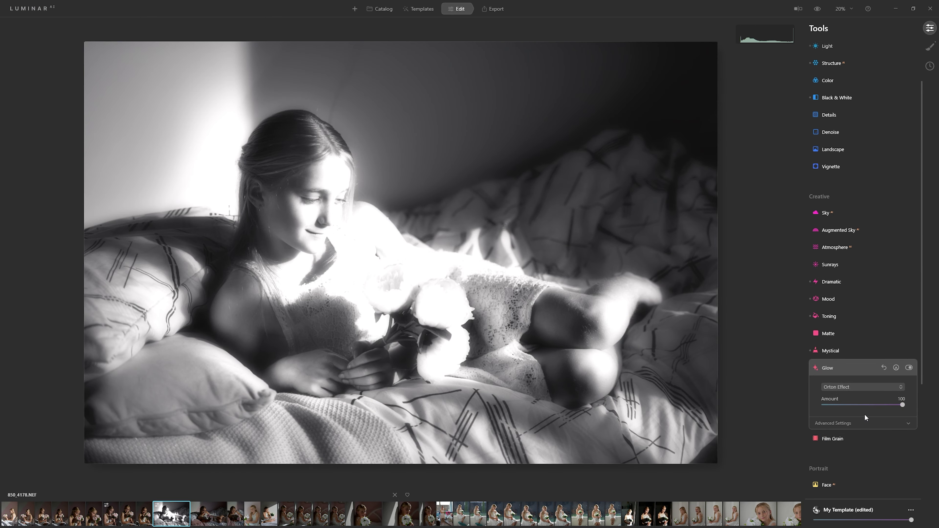
{"action": "left_click", "coordinate": [844, 385]}
{"action": "left_click", "coordinate": [847, 436]}
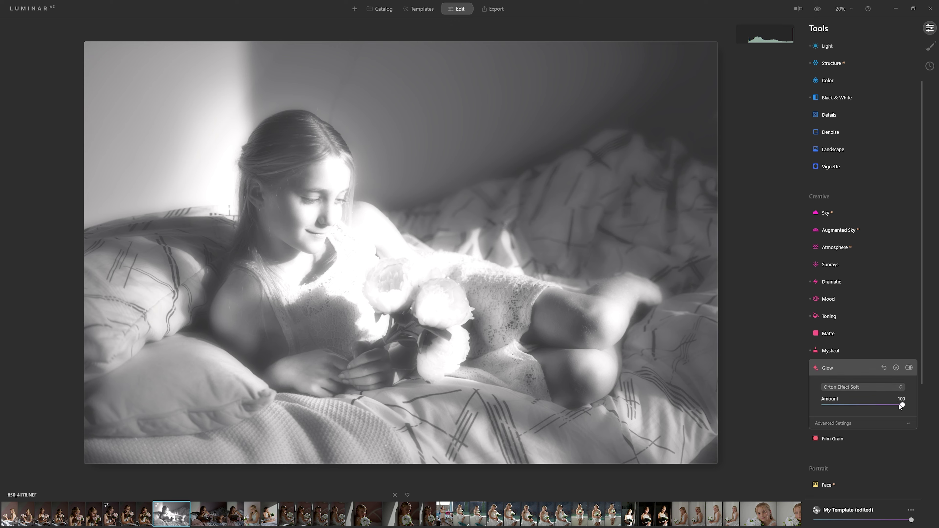
{"action": "left_click_drag", "start_coordinate": [903, 406], "coordinate": [847, 421]}
- Darken the midtones slightly with the Light tool's tone curve and add a second curve point in the shadows
{"action": "scroll", "coordinate": [854, 304], "scroll_direction": "up", "scroll_amount": 2}
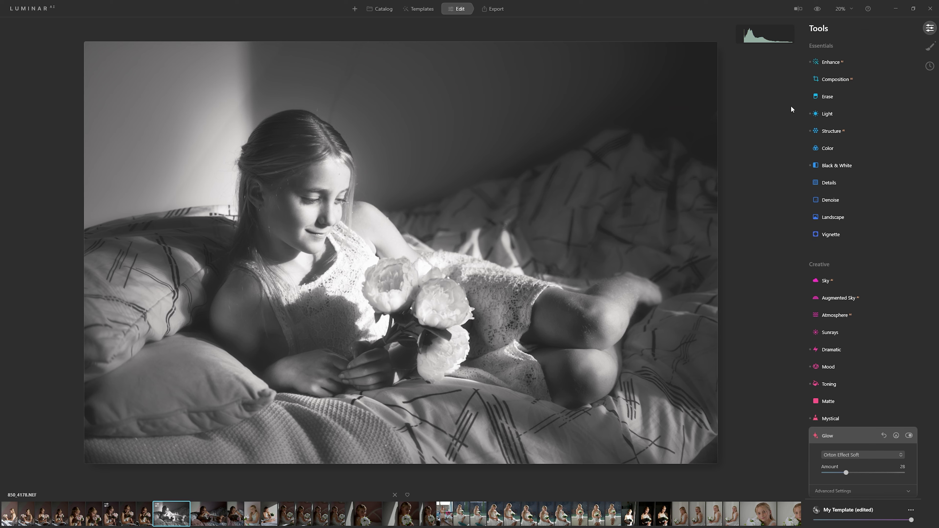
{"action": "left_click", "coordinate": [828, 114]}
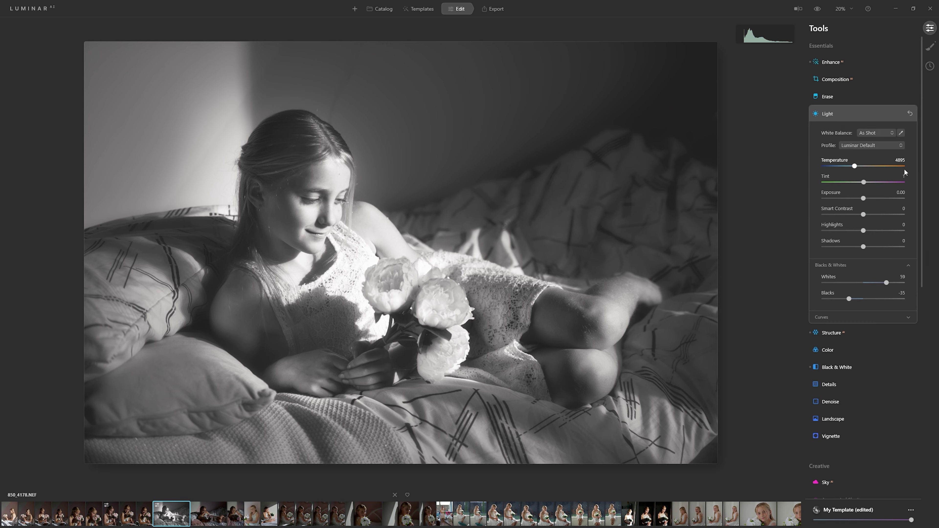
{"action": "left_click", "coordinate": [833, 318]}
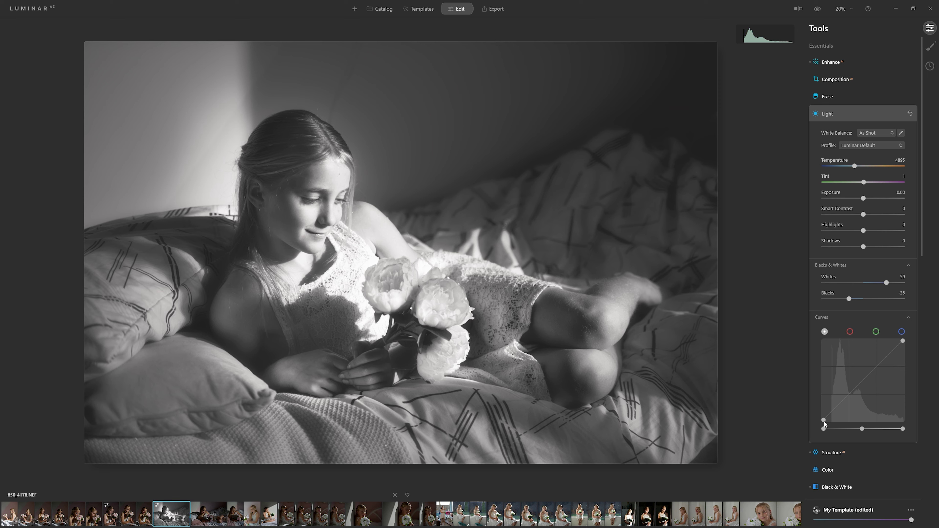
{"action": "mouse_move", "coordinate": [824, 421]}
{"action": "left_mouse_down"}
{"action": "mouse_move", "coordinate": [817, 416]}
{"action": "mouse_move", "coordinate": [823, 421]}
{"action": "left_mouse_up"}
{"action": "left_click_drag", "start_coordinate": [863, 383], "coordinate": [872, 394]}
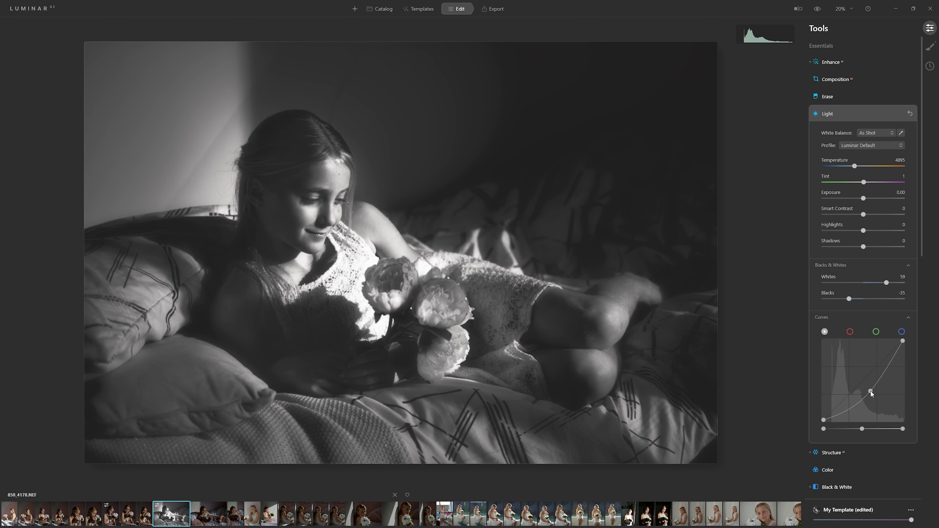
{"action": "left_click_drag", "start_coordinate": [872, 393], "coordinate": [875, 375]}
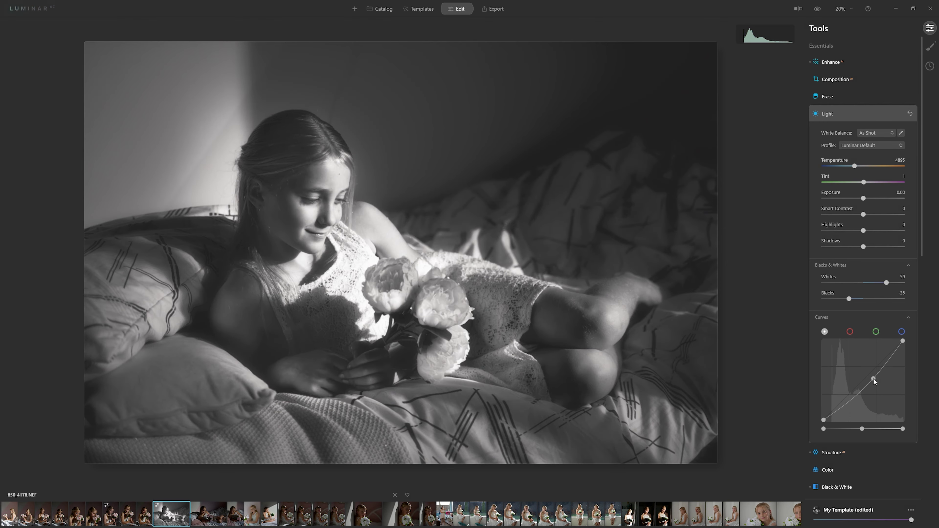
{"action": "left_click", "coordinate": [849, 398]}
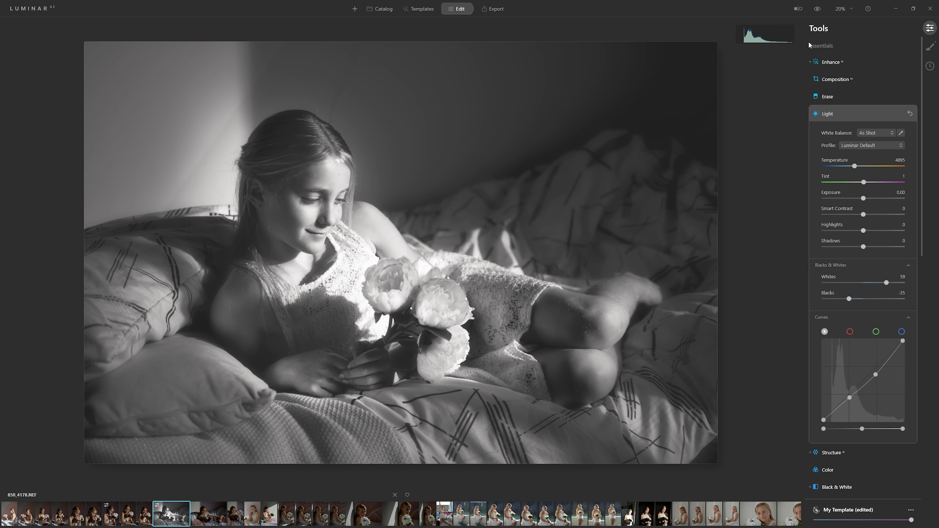
- Crop the photo tighter around the girl at a 2:3 ratio, trimming all the edges, and apply the crop
{"action": "left_click", "coordinate": [842, 78]}
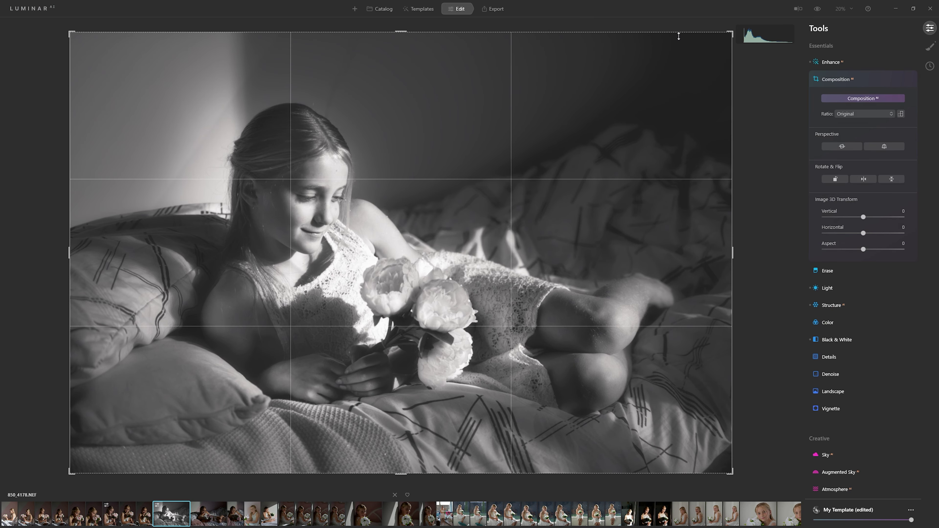
{"action": "left_click_drag", "start_coordinate": [676, 34], "coordinate": [684, 43]}
{"action": "left_click_drag", "start_coordinate": [76, 35], "coordinate": [109, 54]}
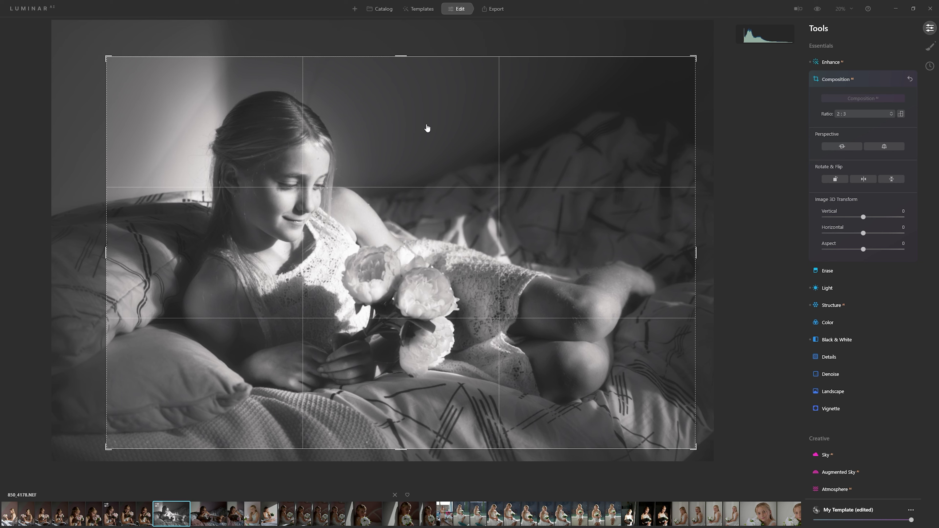
{"action": "left_click", "coordinate": [865, 79]}
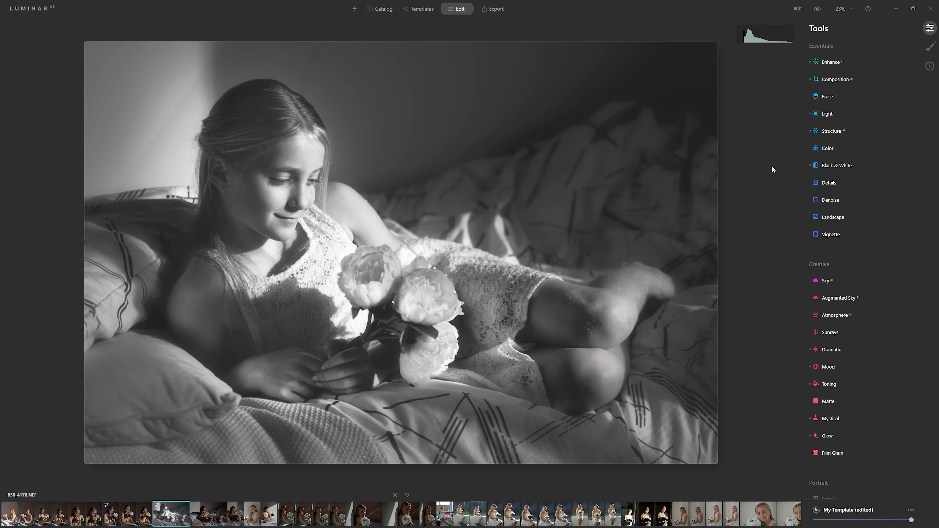